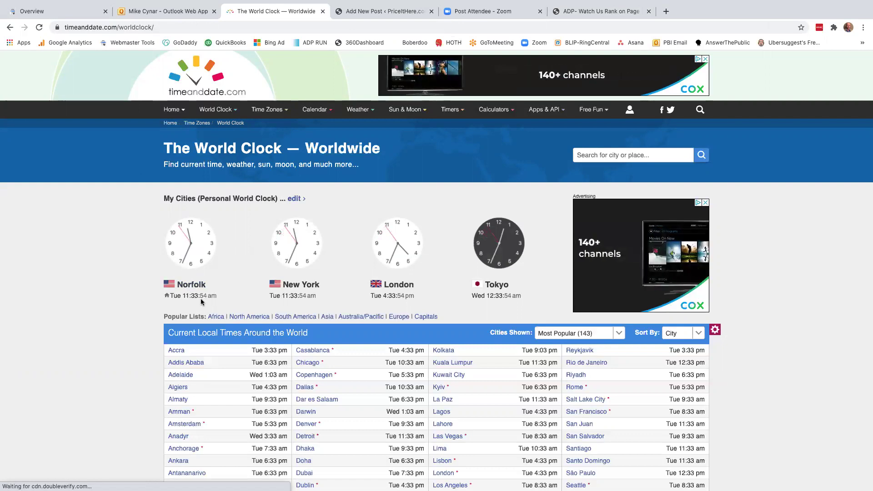
Step: Switch to the WordPress draft titled ADP Payroll Cost, check its content and publish the post
click(378, 11)
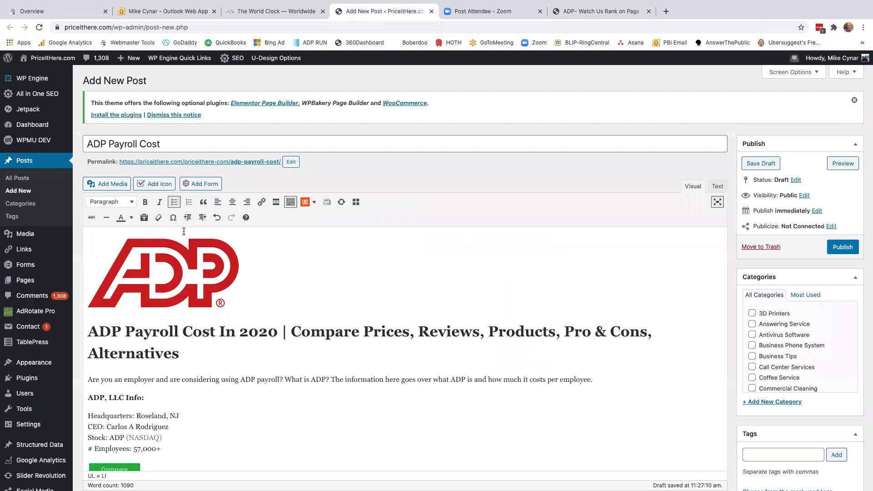
scroll(230, 265, down, 2)
scroll(230, 265, up, 2)
scroll(261, 323, down, 3)
scroll(261, 324, up, 3)
click(842, 248)
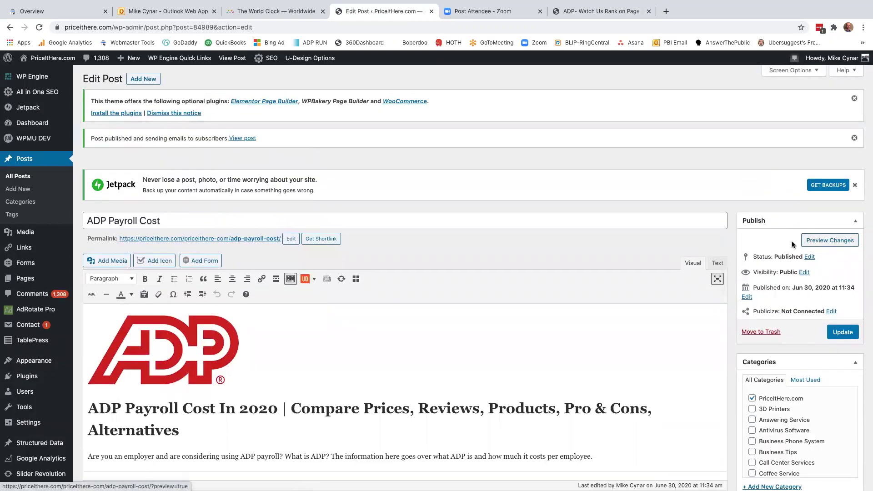
Step: Preview the published post and reload it at priceithere.com/priceithere-com/adp-payroll-cost/ without the preview parameters in the address
click(817, 243)
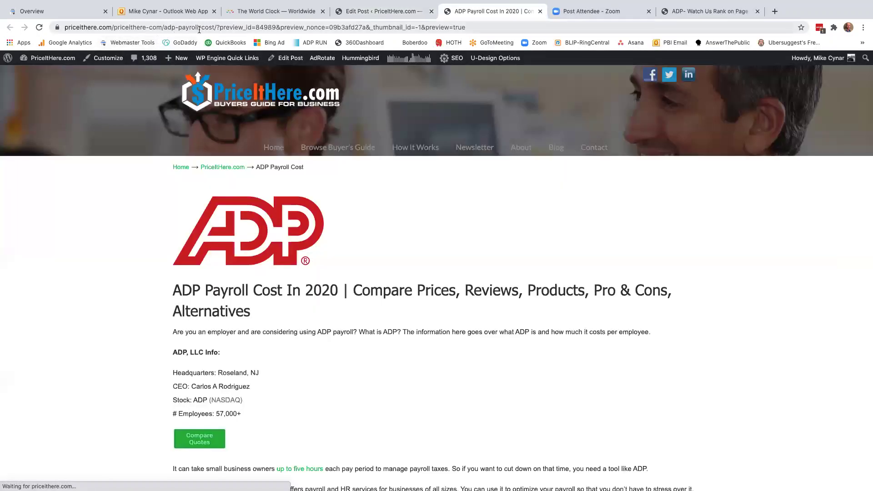
click(218, 27)
drag(244, 27, 500, 31)
key(BackSpace)
key(Return)
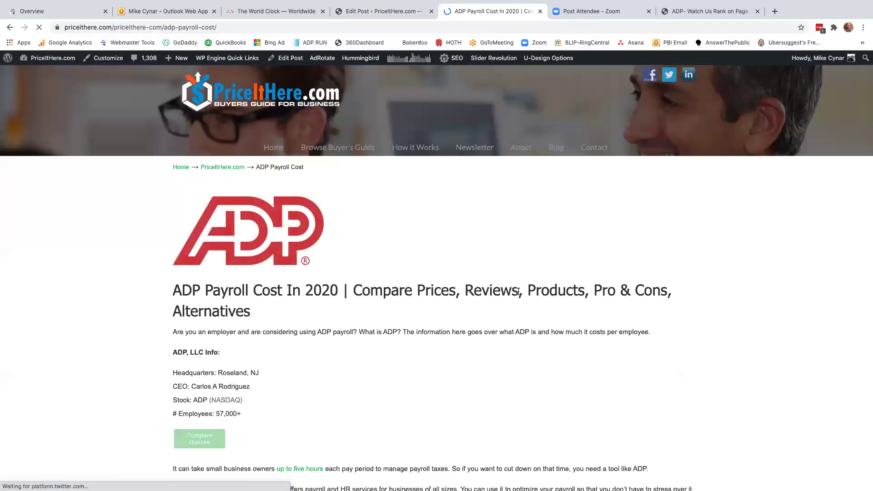
Step: Copy the post's URL, inspect it in Google Search Console and request indexing for the page
click(222, 27)
key(ctrl+c)
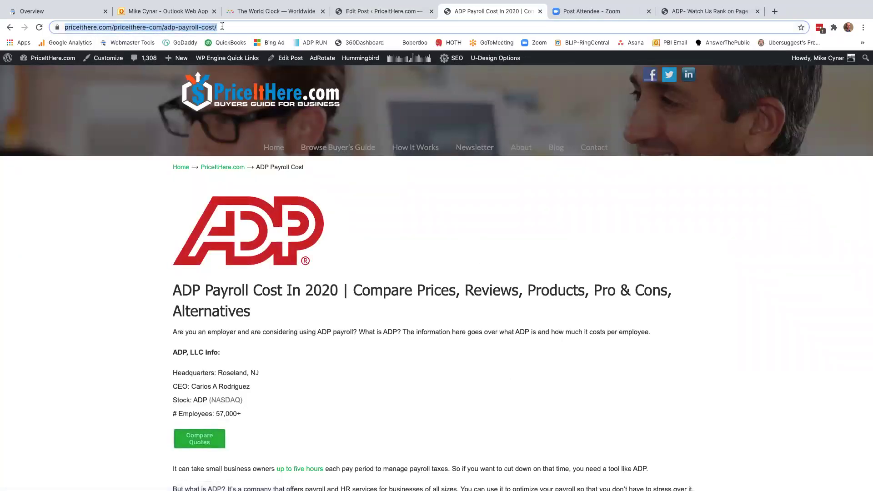
click(58, 12)
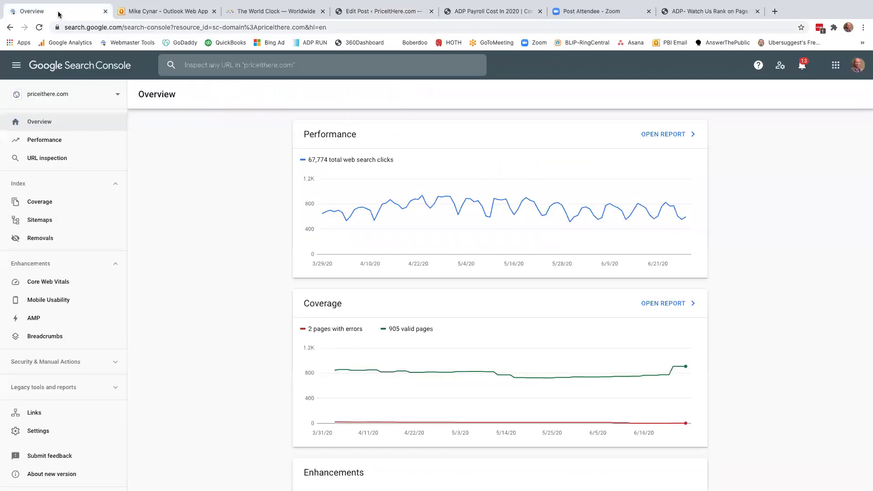
click(209, 69)
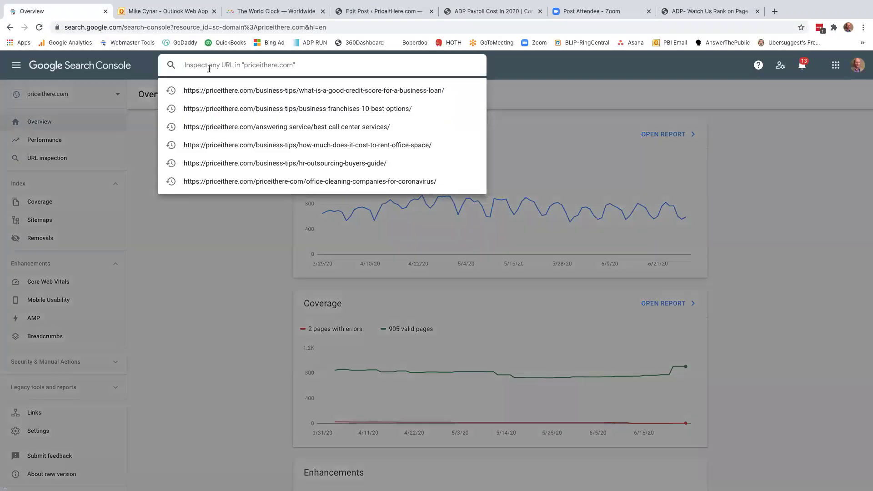
key(ctrl+v)
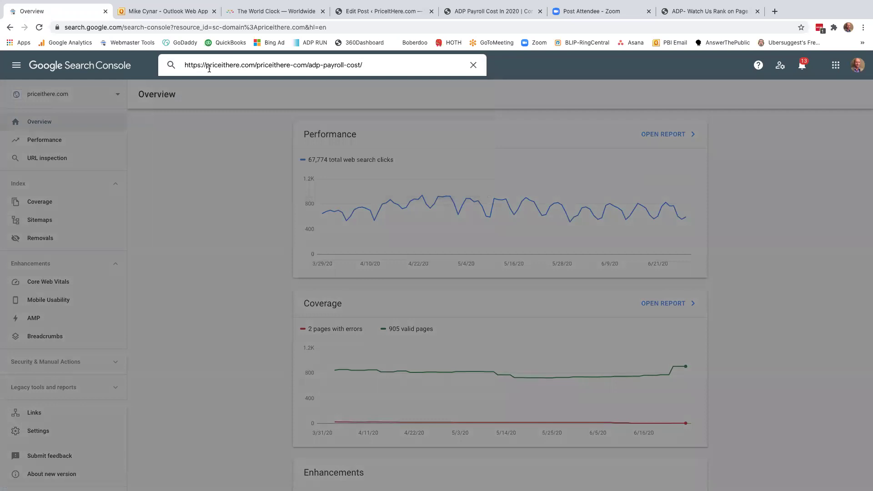
key(Return)
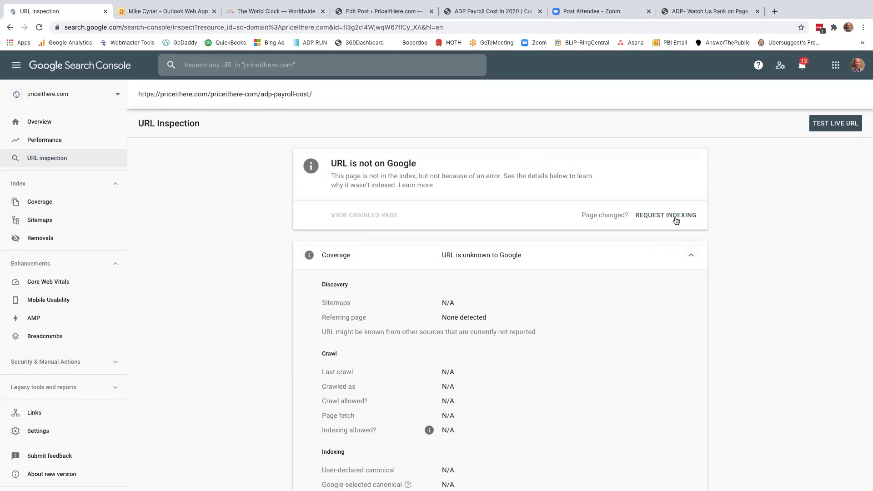
click(663, 215)
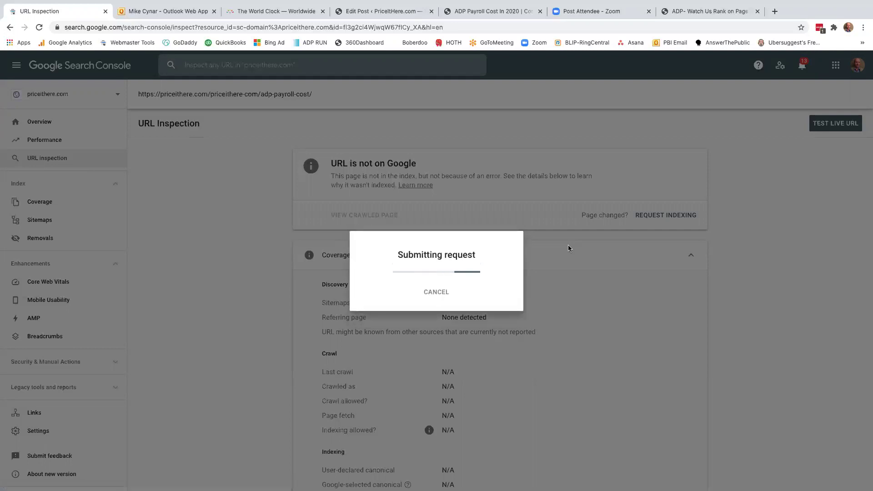
click(565, 306)
Step: Return to the post in the WordPress editor and review the ADP logo's image details, including alternative text and title attribute
click(775, 11)
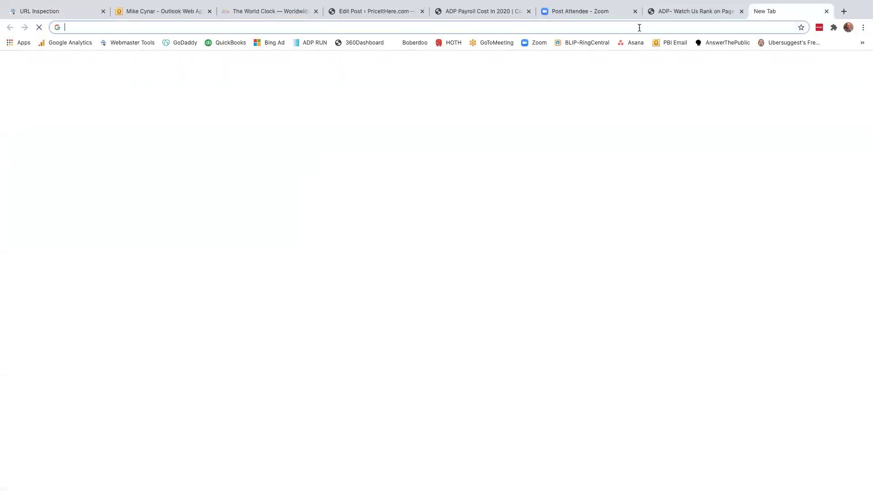
click(361, 10)
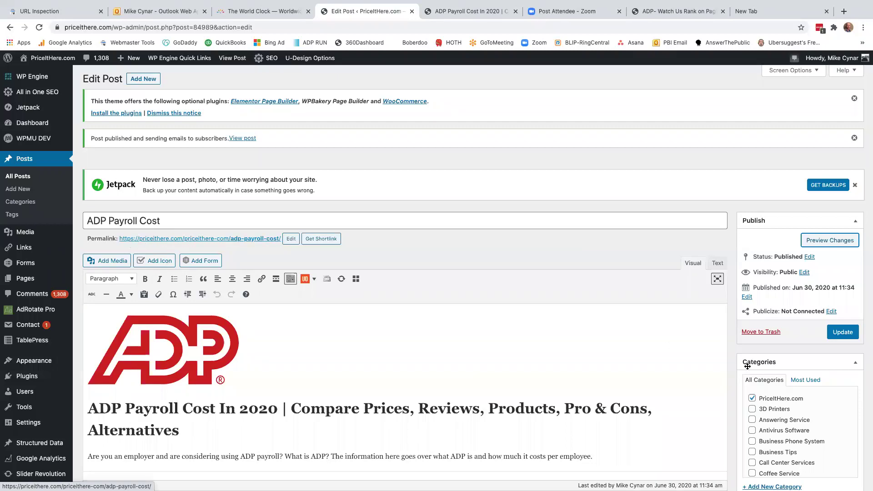
scroll(747, 366, down, 3)
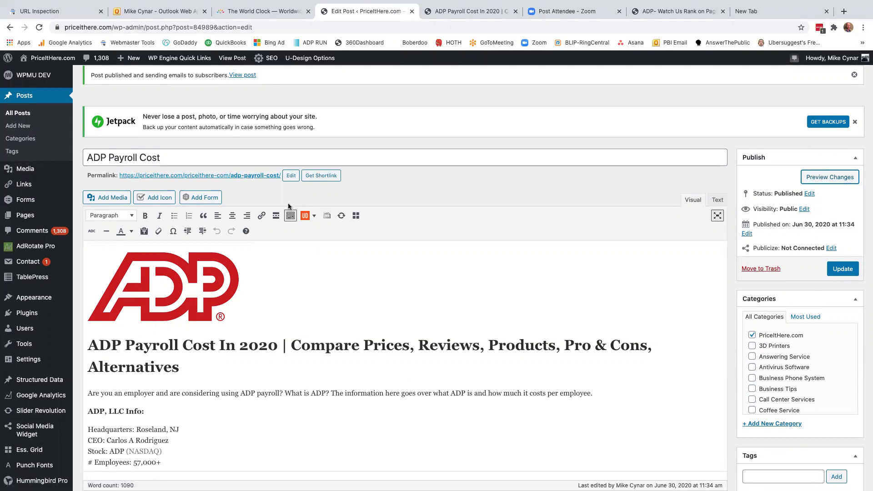
scroll(308, 270, down, 3)
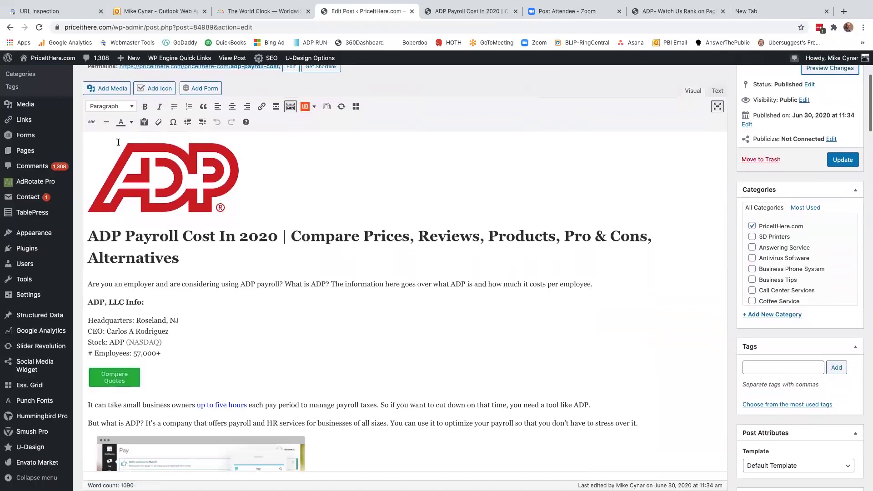
click(179, 184)
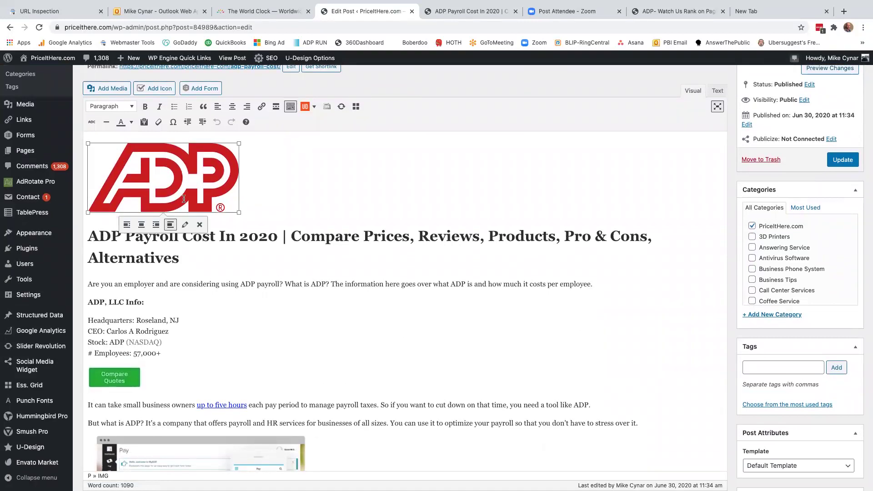
click(185, 226)
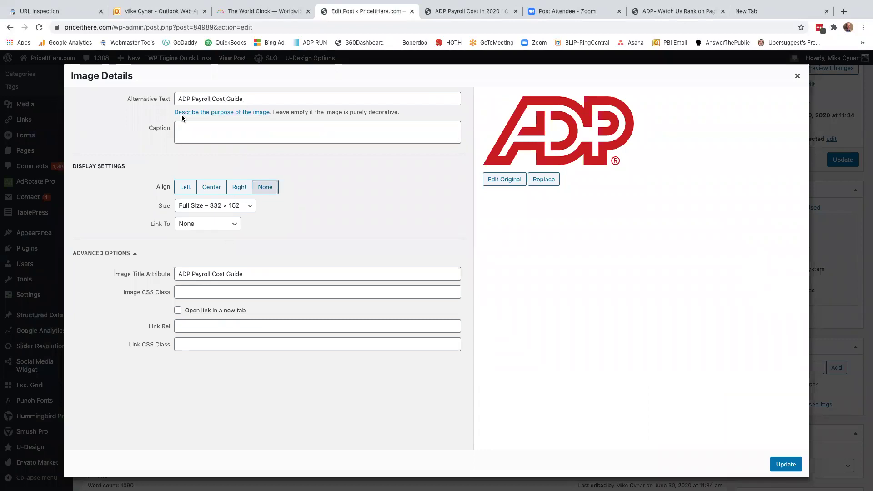
click(798, 74)
Step: Check the heading level of the main title "ADP Payroll Cost In 2020" below the logo
click(159, 237)
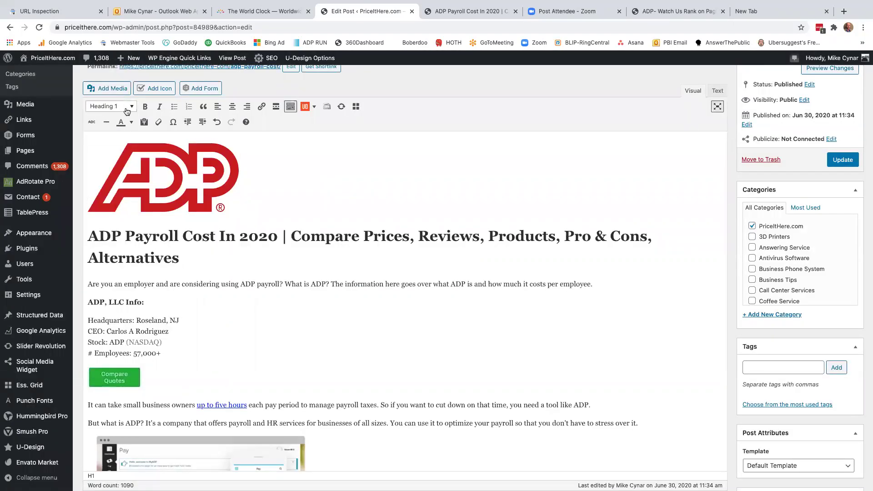
drag(184, 257, 137, 253)
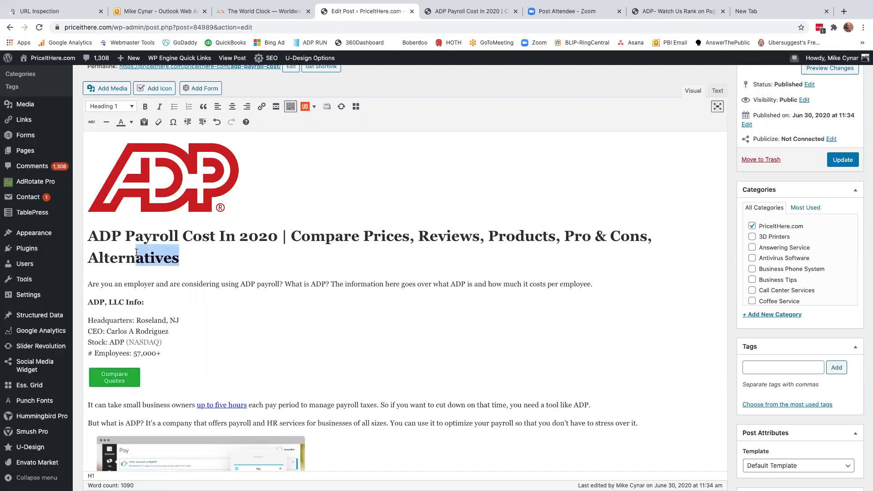
triple_click(195, 253)
click(196, 252)
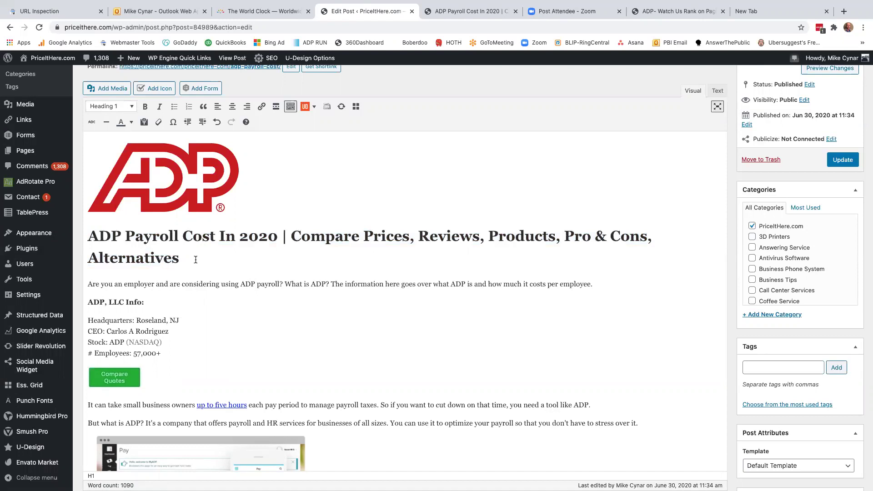
Step: Examine the article's company info, section headings, images, links and quote buttons, and the All In One SEO Pack snippet below it
scroll(238, 263, down, 3)
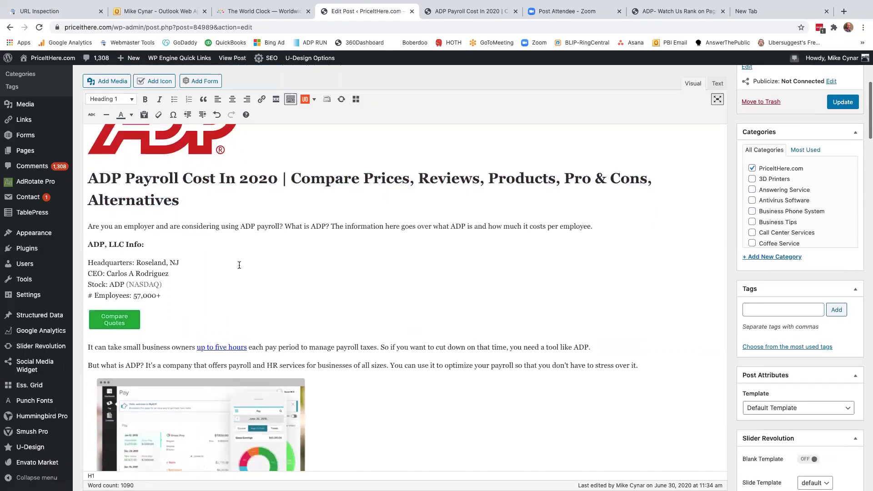
scroll(239, 265, down, 10)
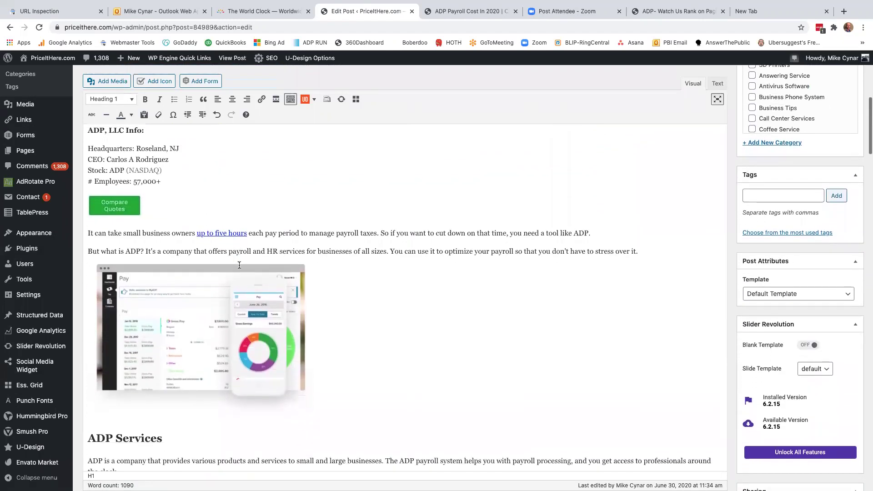
scroll(239, 265, down, 3)
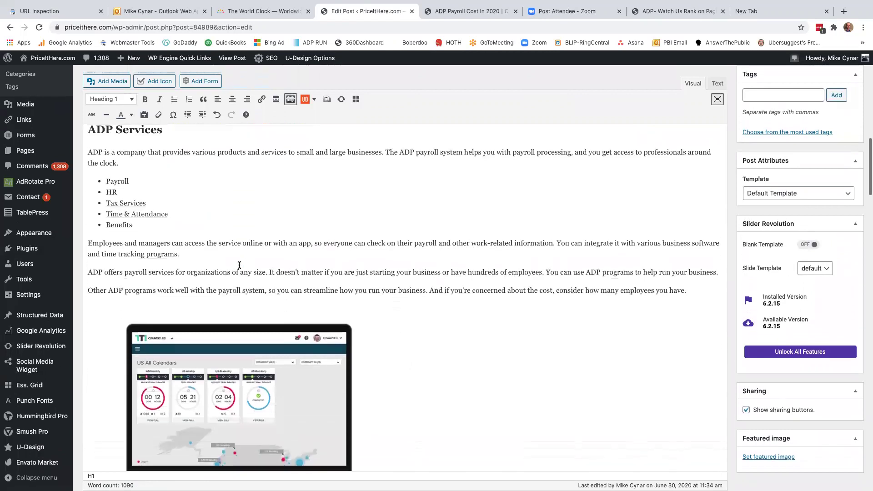
scroll(239, 266, up, 1)
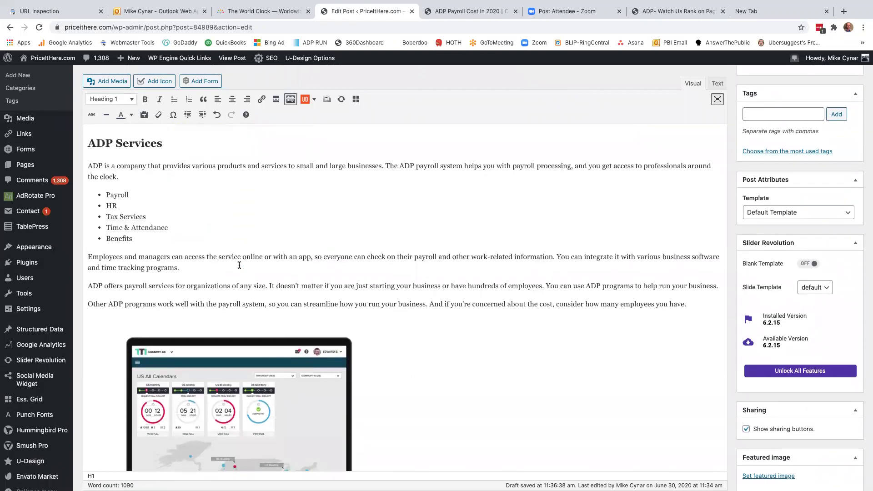
scroll(239, 265, down, 3)
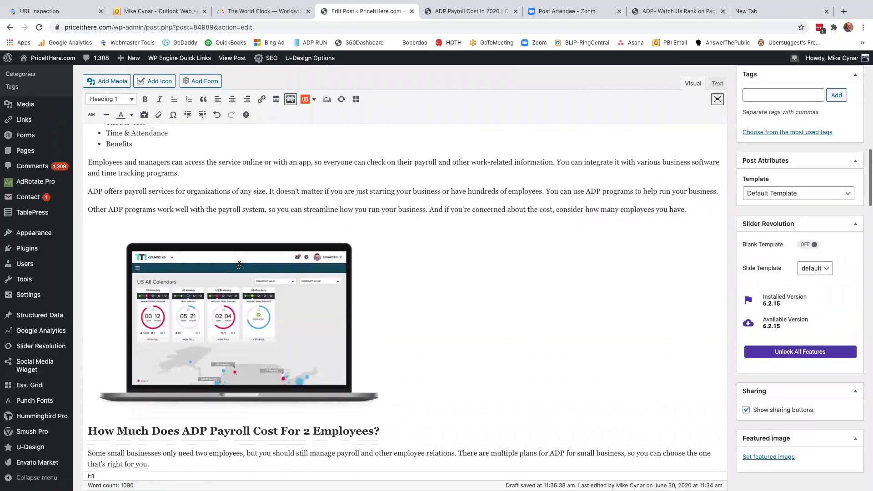
scroll(239, 265, down, 2)
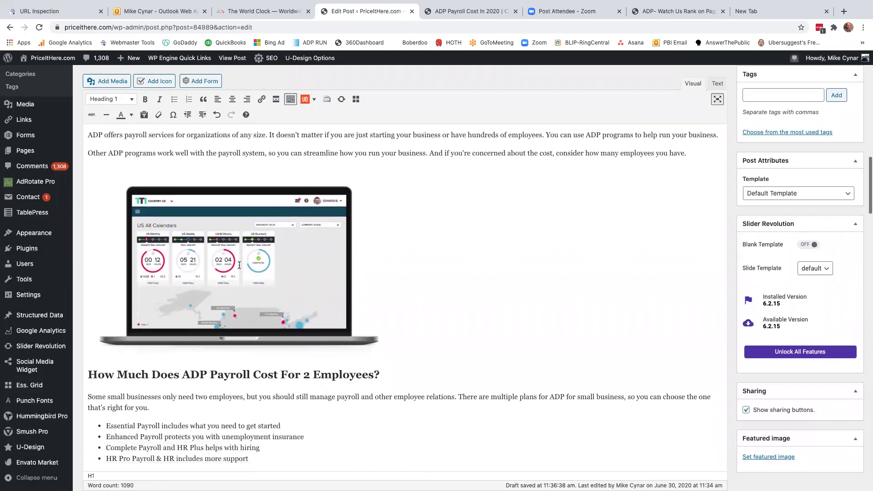
scroll(239, 265, down, 4)
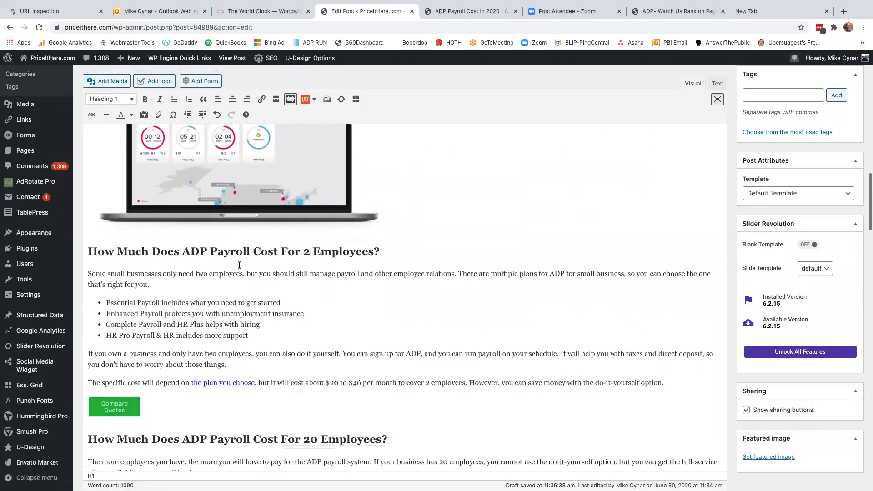
scroll(240, 265, down, 3)
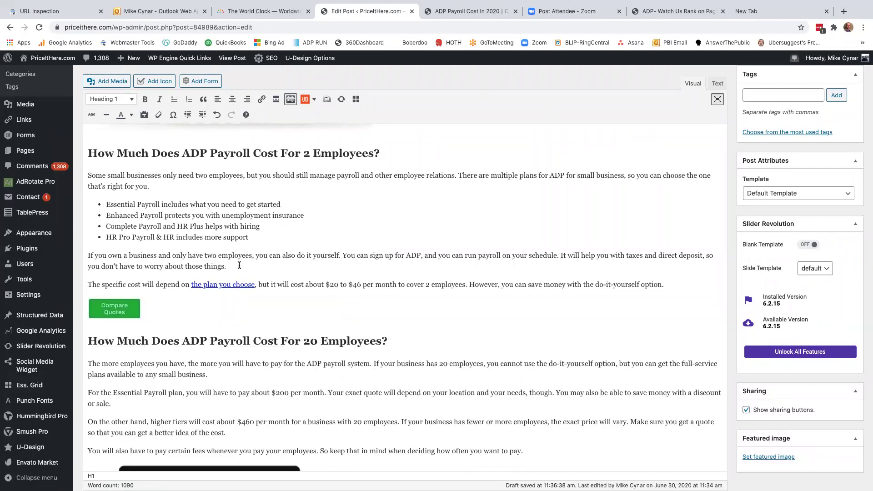
scroll(346, 261, down, 3)
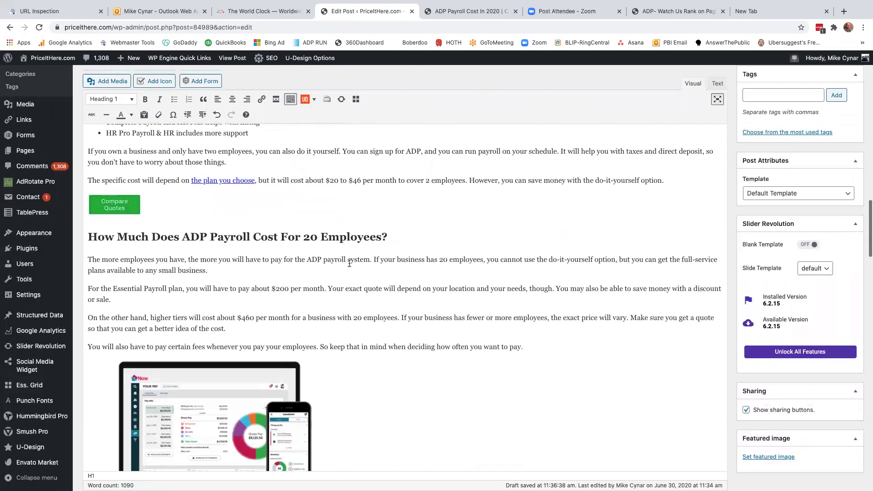
scroll(349, 264, down, 5)
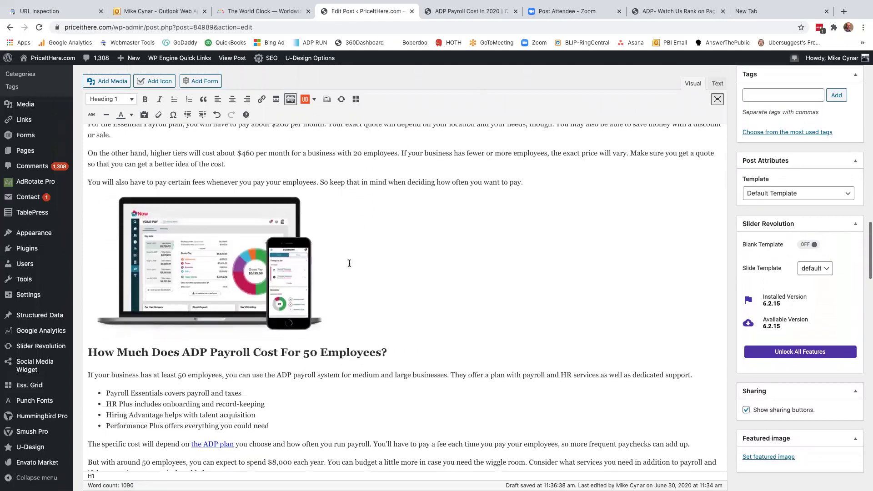
scroll(349, 264, down, 3)
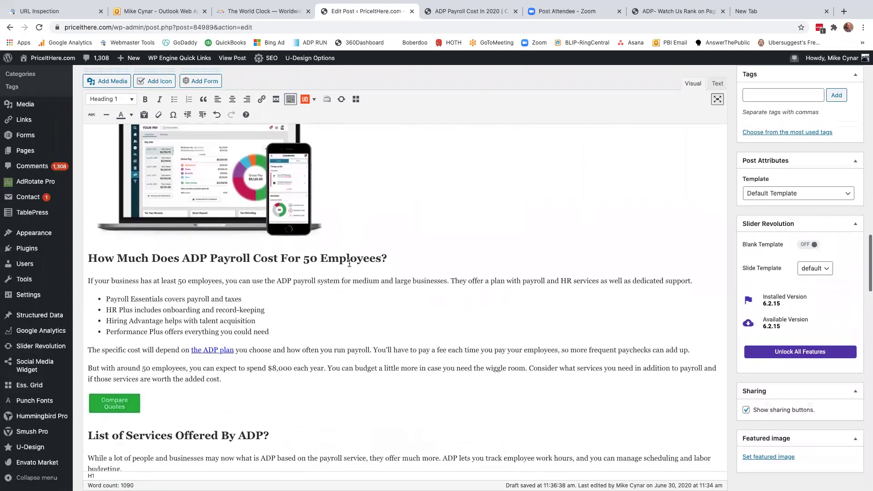
scroll(349, 263, down, 2)
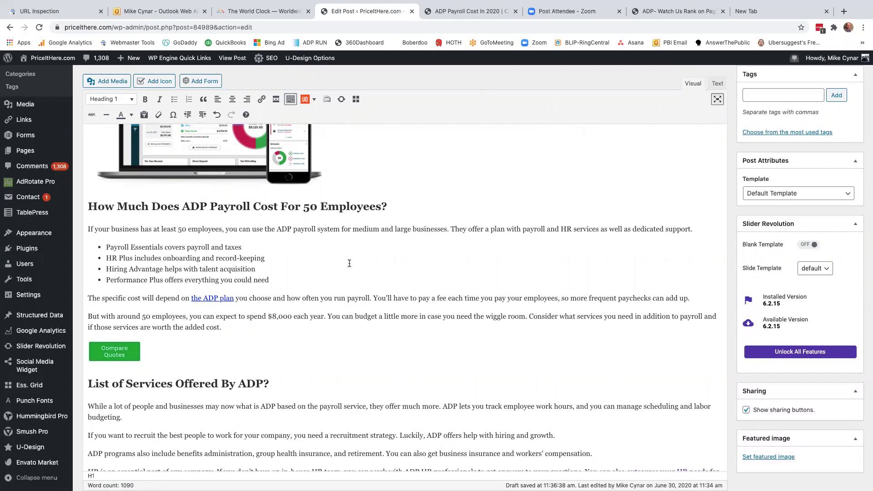
scroll(349, 263, down, 10)
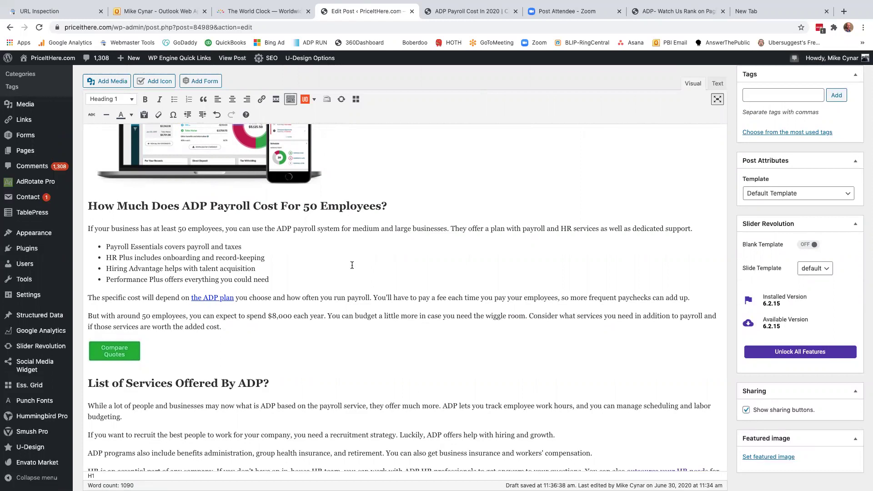
scroll(352, 265, down, 12)
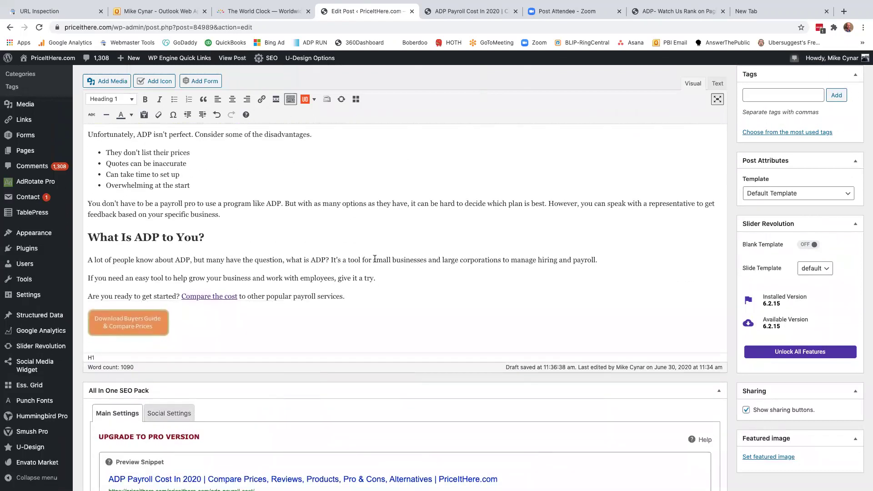
scroll(375, 259, down, 3)
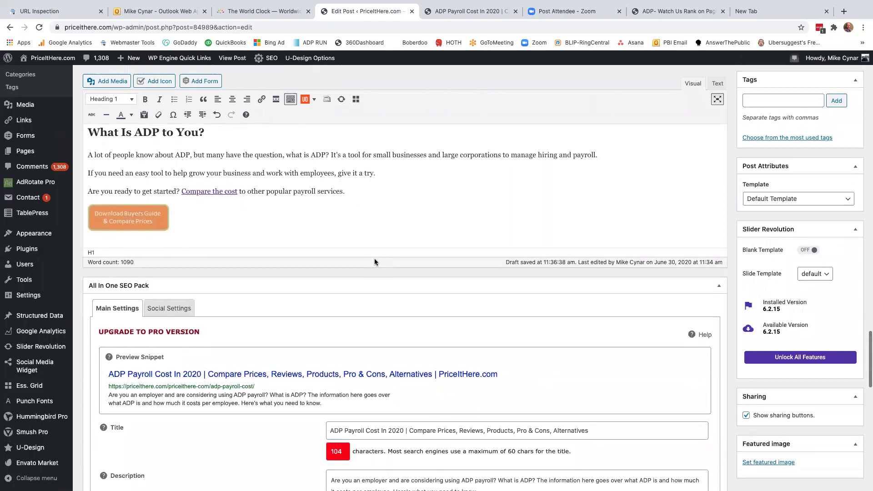
scroll(374, 259, up, 2)
scroll(161, 221, up, 5)
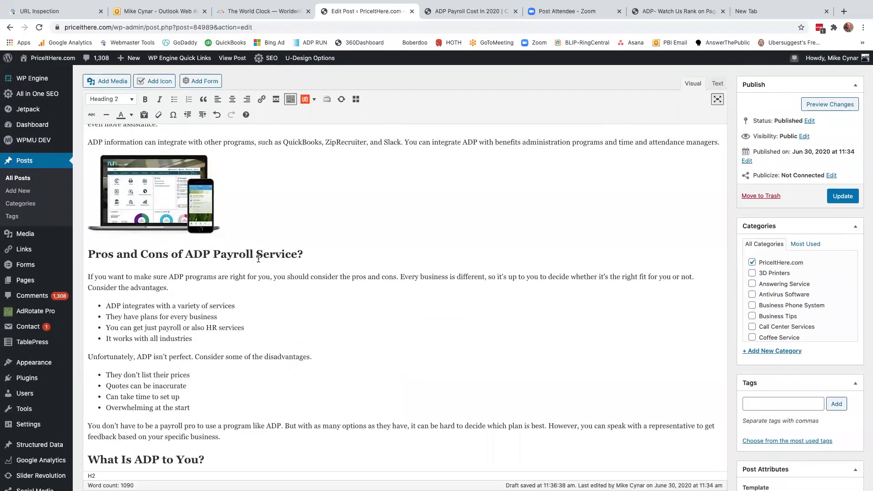
Step: Review the article's section headings on ADP's pros and cons, list of services and payroll cost for 50 employees
scroll(244, 256, up, 4)
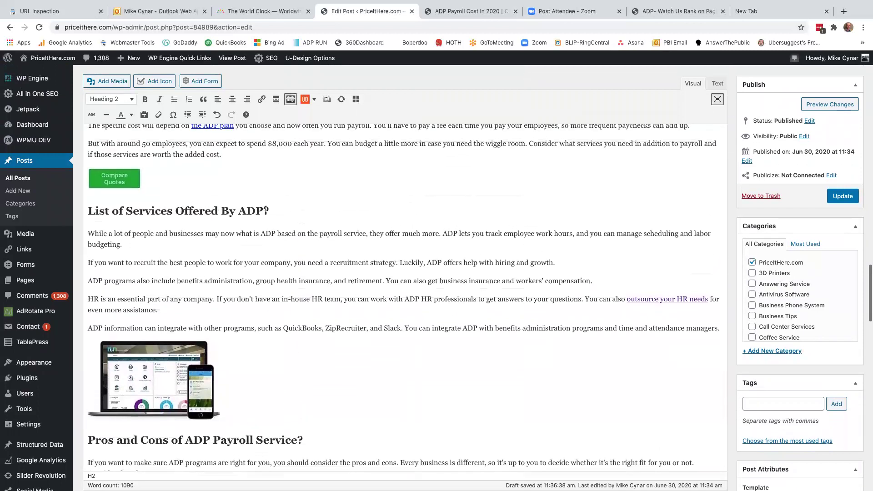
scroll(267, 210, up, 3)
scroll(268, 209, up, 2)
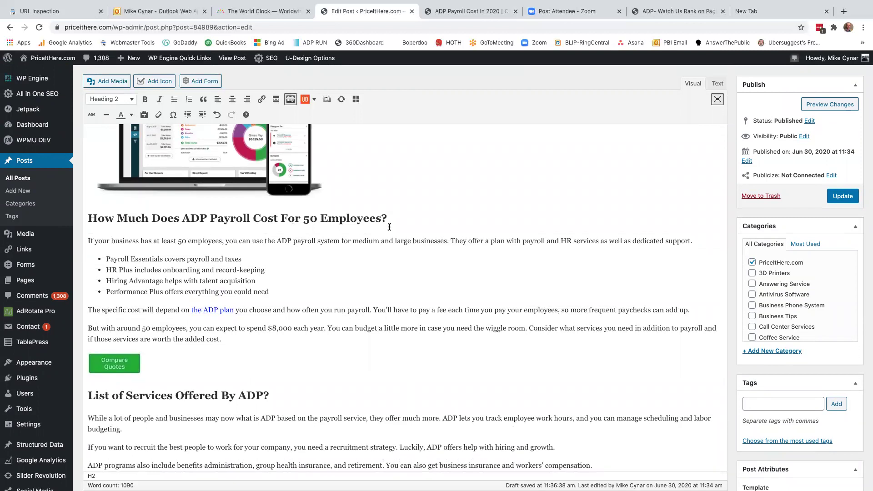
scroll(379, 236, down, 12)
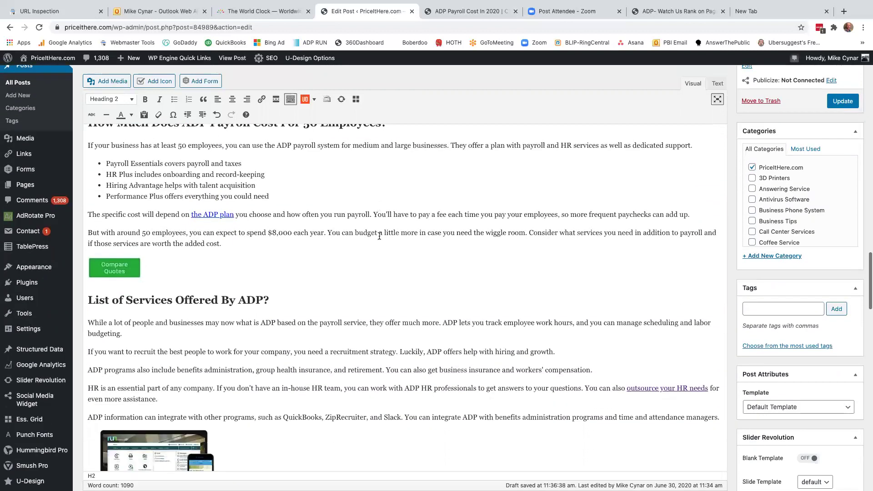
Step: Review the All In One SEO Pack preview snippet and highlight "ADP Payroll Cost In 2020" in the SEO title
scroll(379, 236, down, 3)
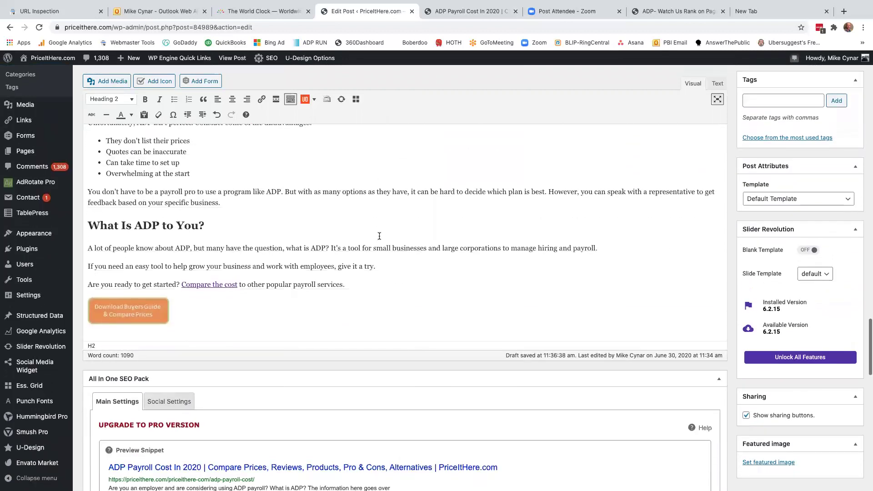
scroll(379, 236, down, 1)
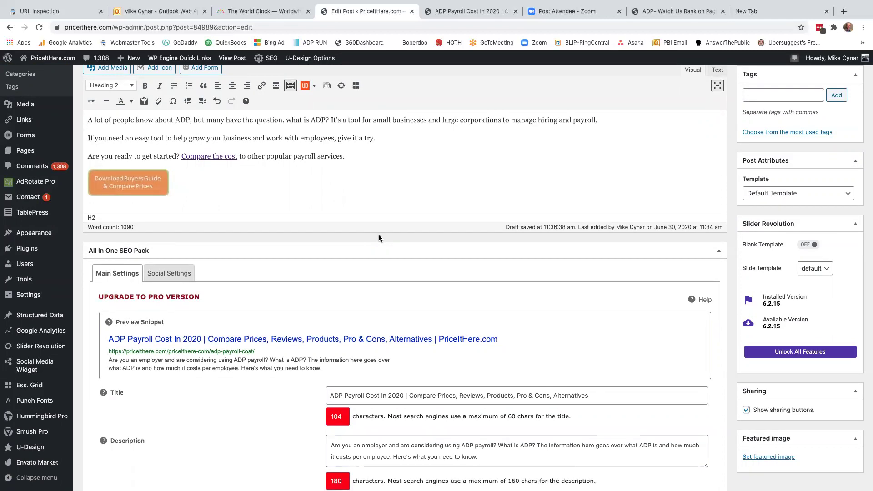
scroll(380, 238, down, 2)
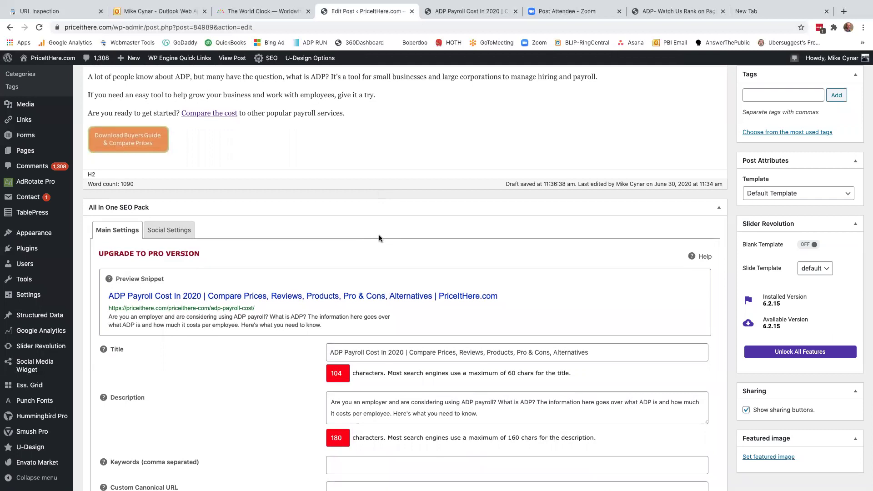
scroll(380, 238, down, 2)
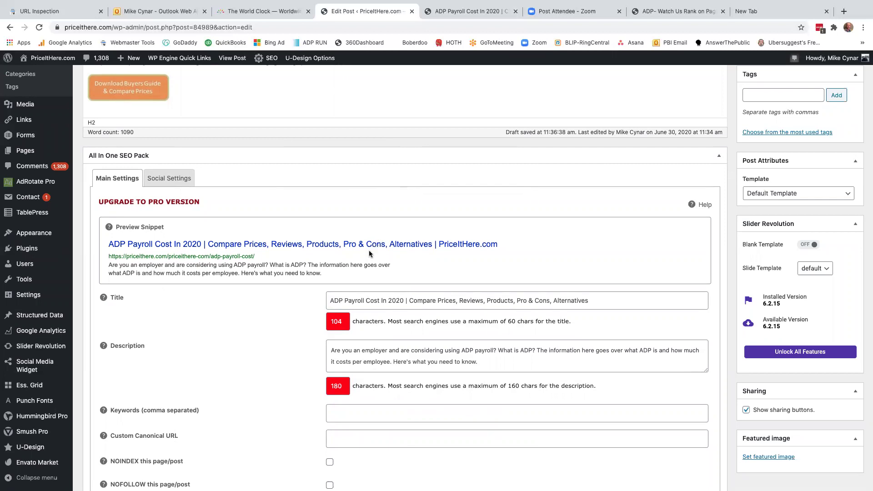
scroll(369, 253, down, 2)
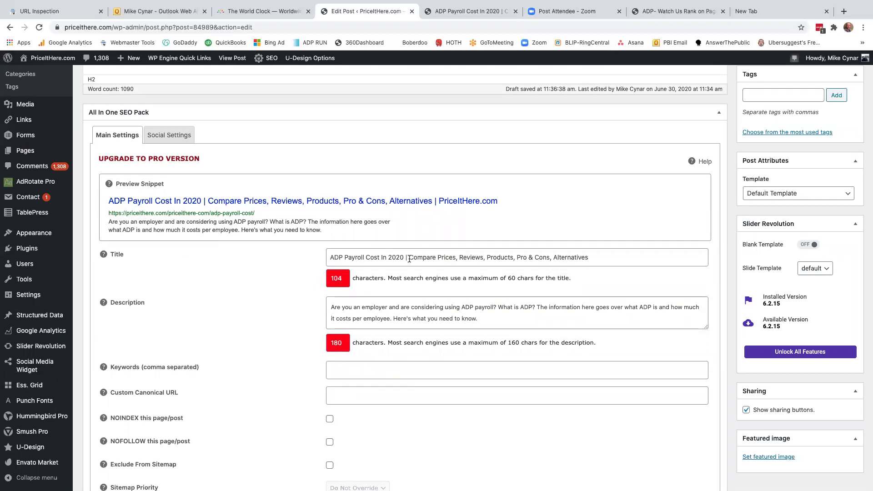
click(432, 255)
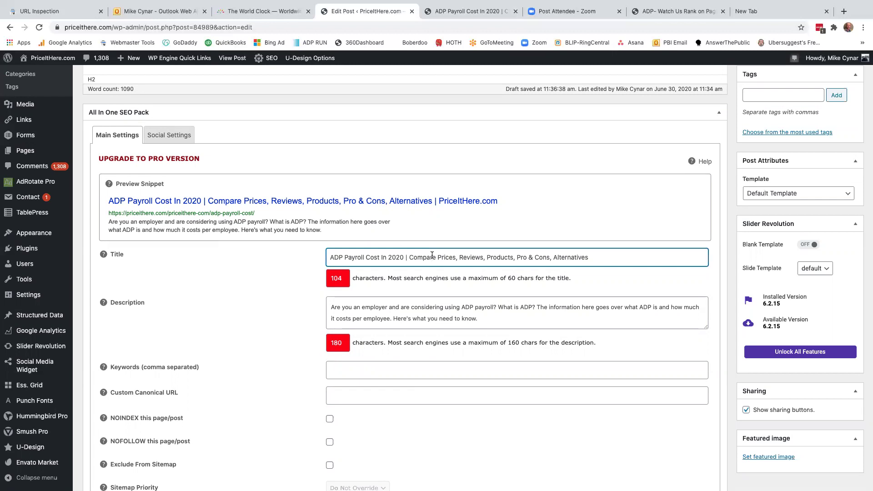
drag(404, 257, 325, 258)
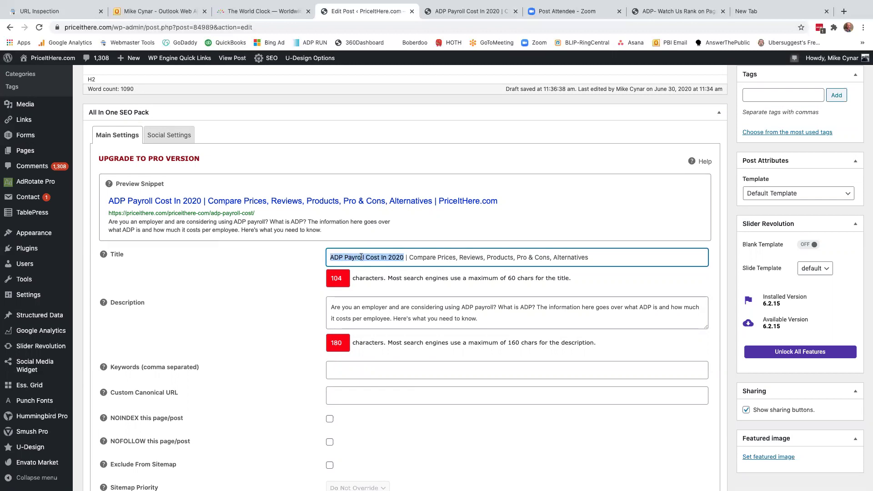
click(502, 258)
Step: Search Google for "cars" in the spare browser tab and examine the titles and descriptions of the results
click(762, 11)
click(353, 195)
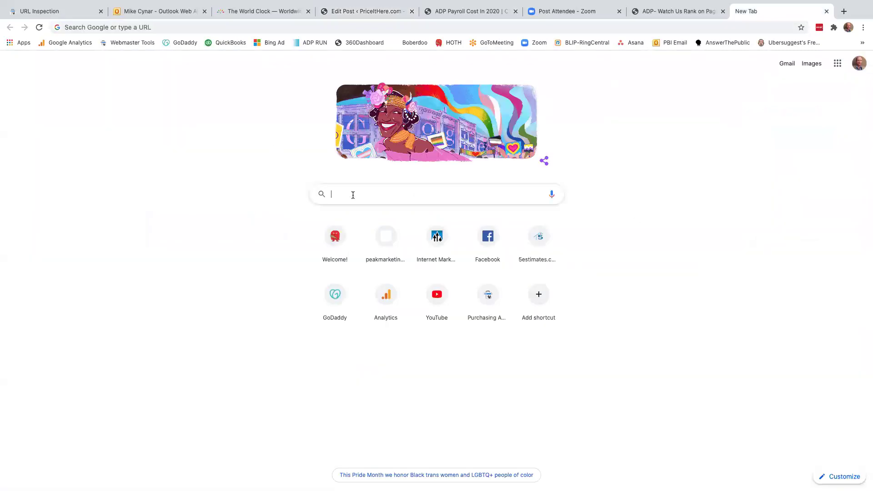
text(cars)
key(Return)
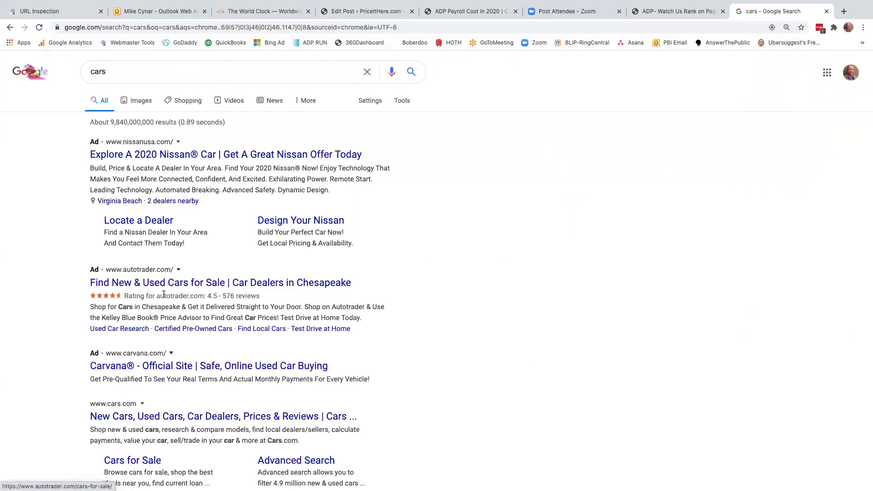
scroll(169, 289, down, 1)
scroll(169, 290, down, 5)
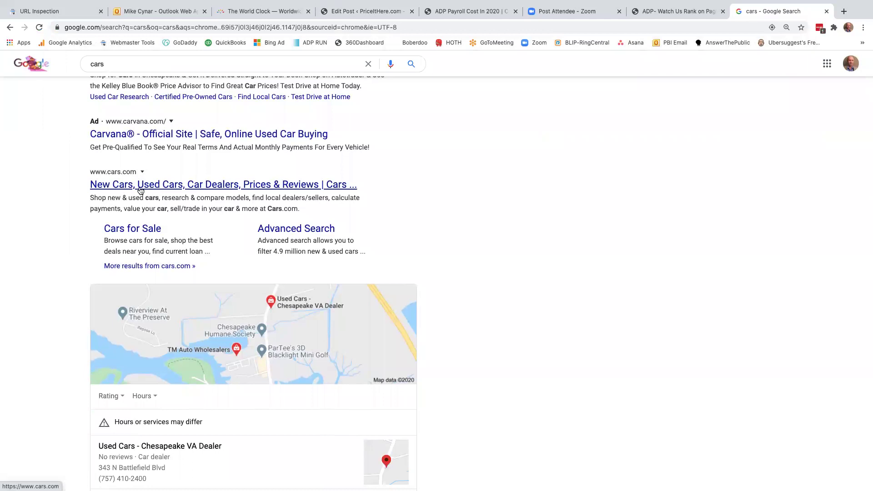
scroll(257, 186, down, 10)
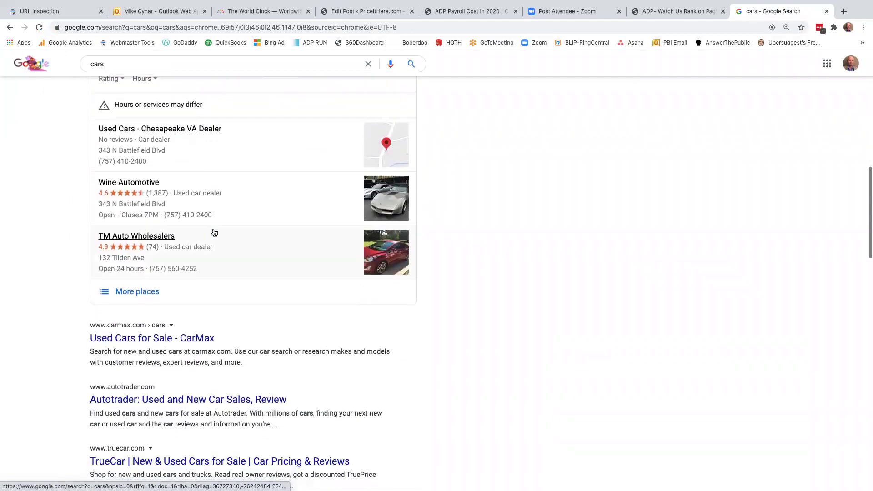
scroll(180, 237, down, 1)
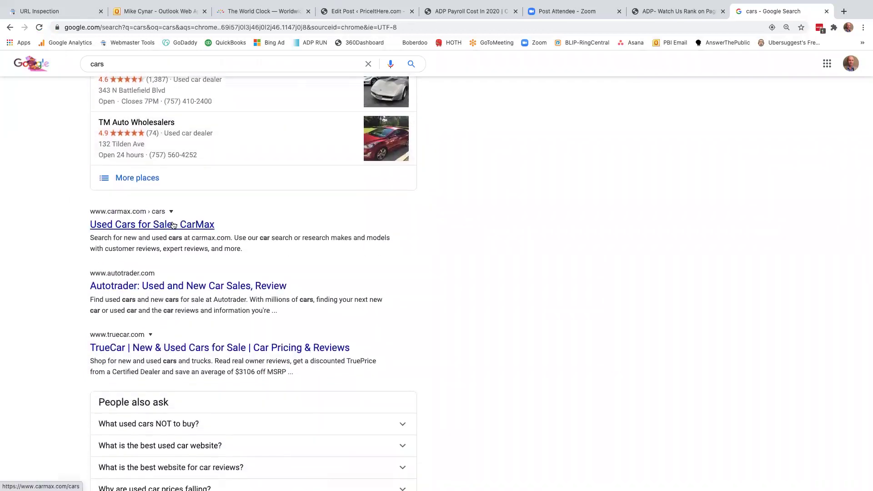
drag(142, 238, 190, 249)
click(192, 248)
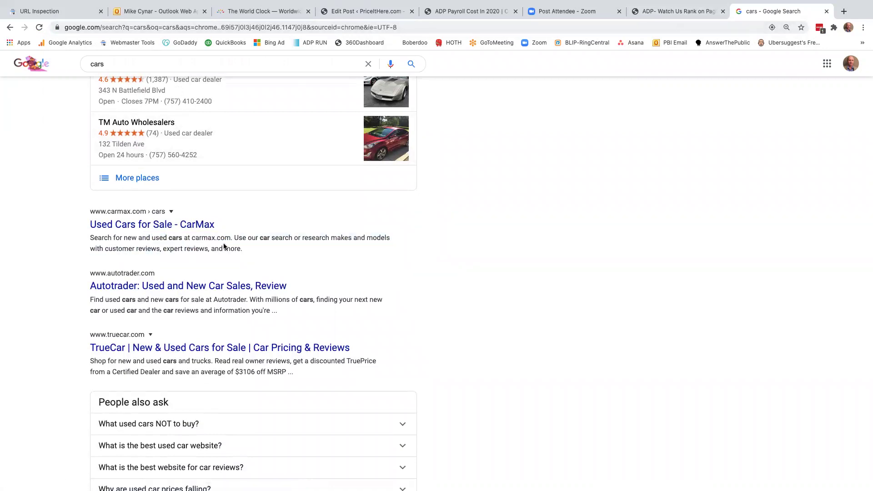
Step: Return to the post in the WordPress editor and review its SEO meta description and title
click(667, 13)
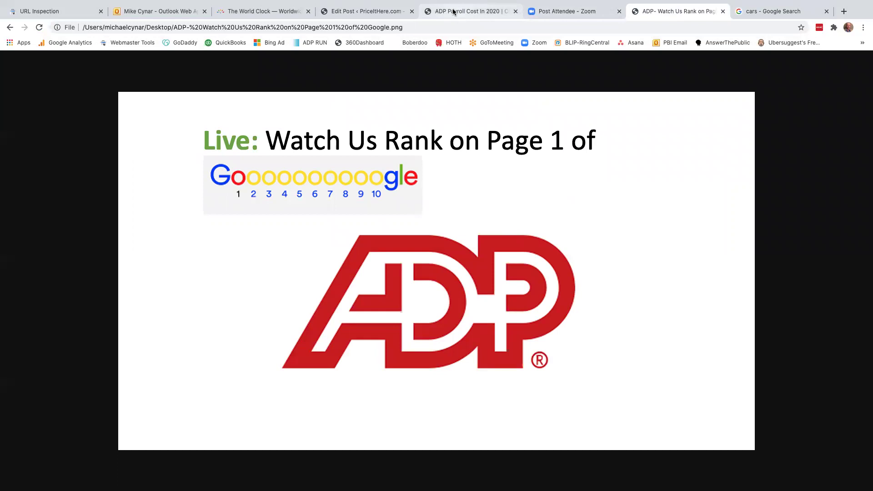
click(364, 11)
scroll(311, 323, down, 2)
click(405, 220)
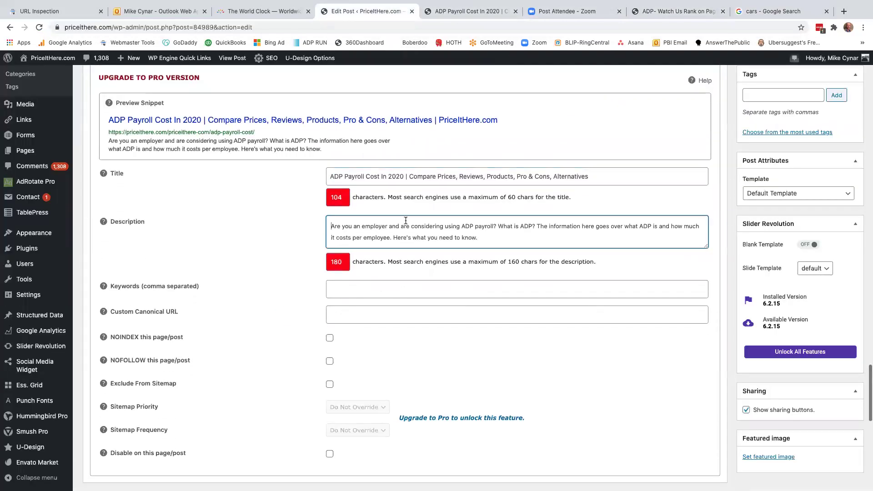
drag(507, 235, 332, 223)
click(376, 236)
click(392, 176)
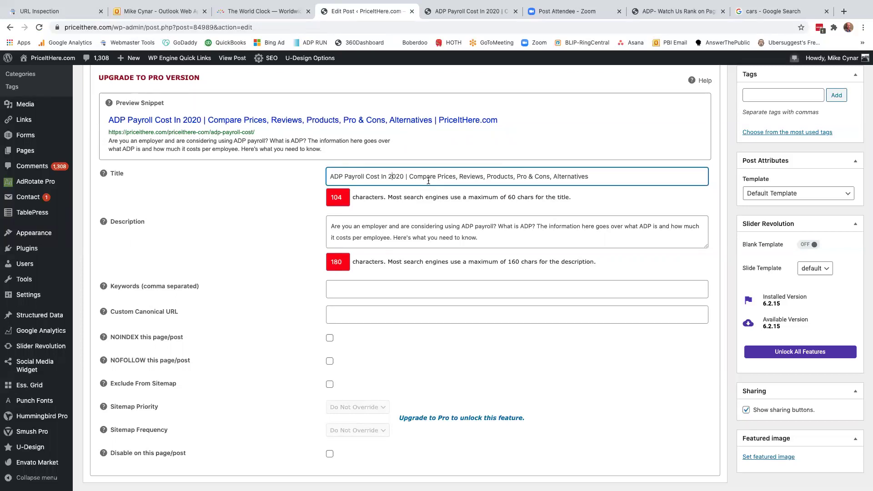
Step: Go back to the Google results for "cars" and compare the titles of the listings further down the page
click(779, 11)
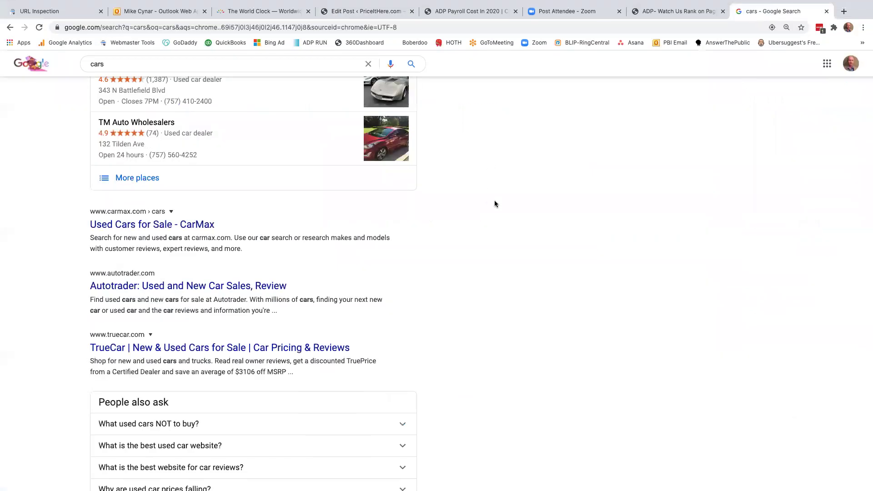
scroll(495, 200, down, 2)
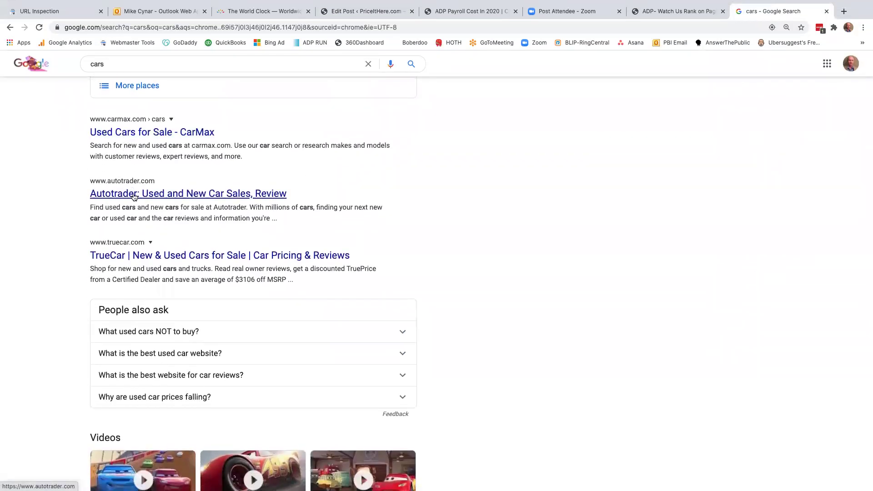
scroll(229, 206, down, 1)
scroll(539, 223, down, 8)
scroll(547, 221, down, 2)
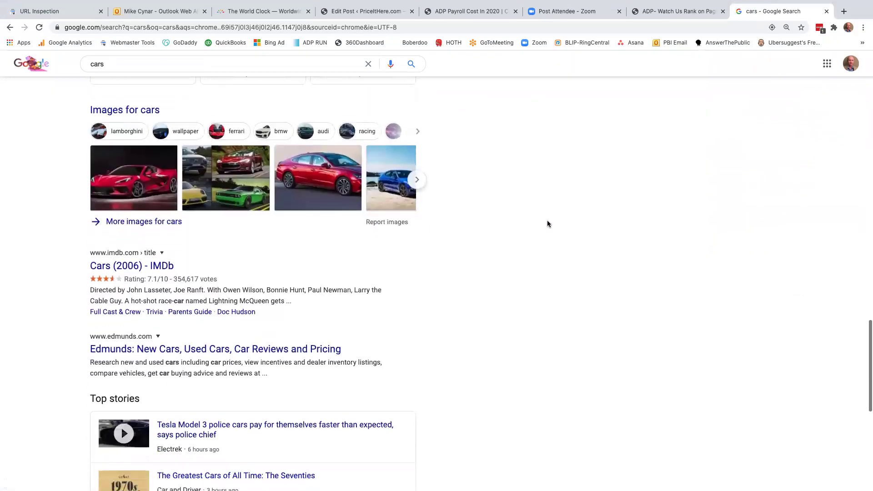
scroll(134, 321, up, 10)
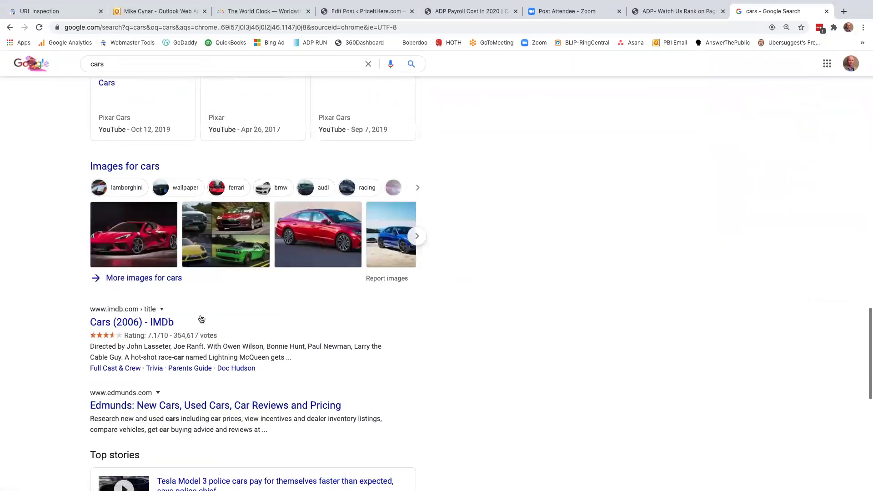
Step: Search Google for "blue cars" and examine how the result titles and descriptions use the keyword
click(91, 64)
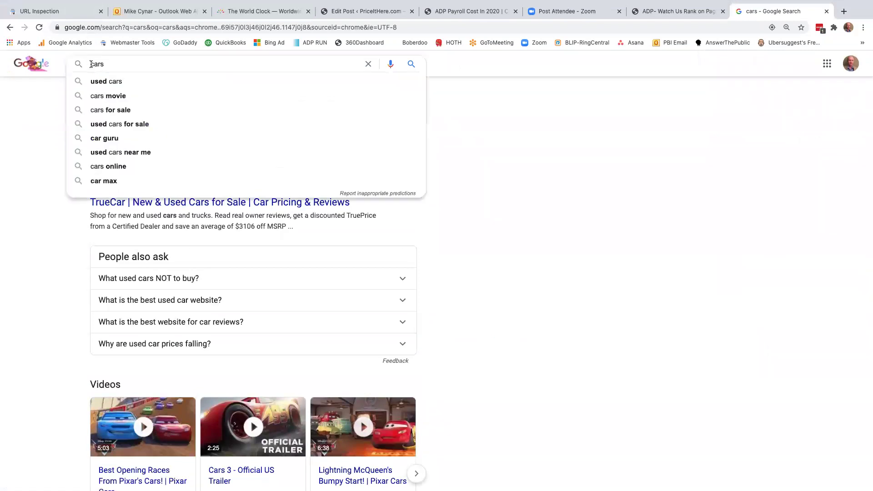
text(blue)
key(Return)
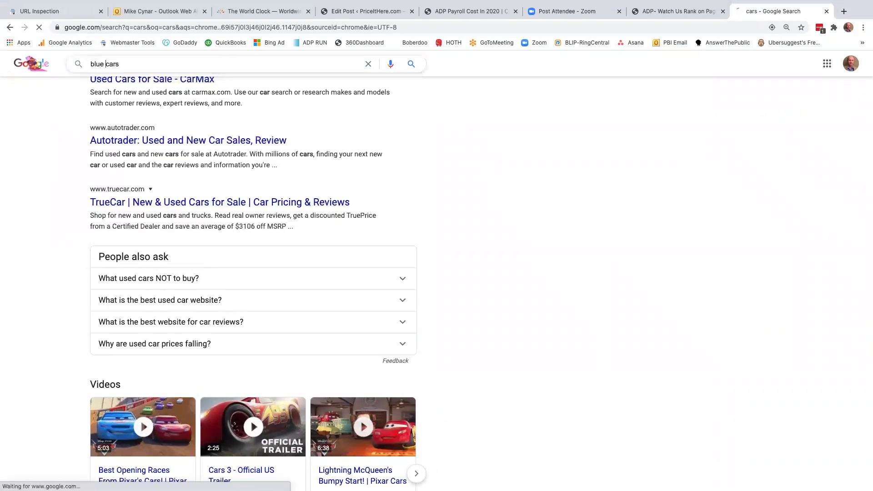
scroll(291, 217, down, 10)
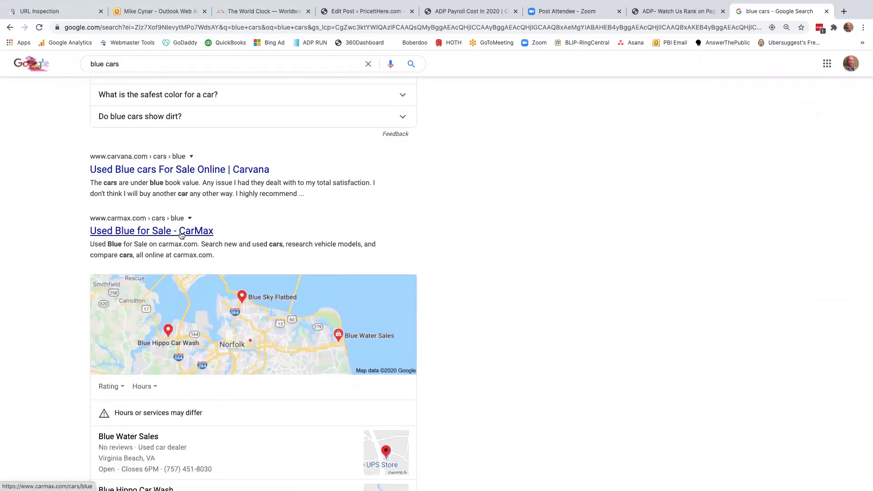
scroll(377, 222, down, 6)
scroll(377, 224, down, 2)
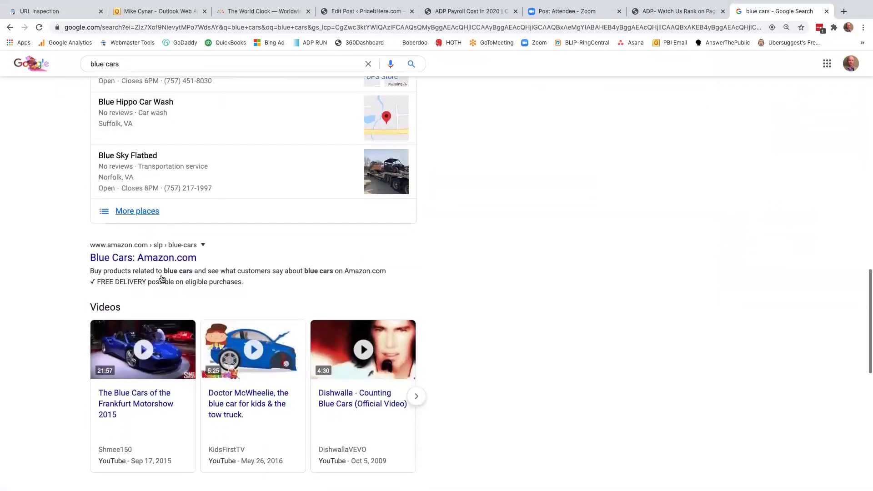
scroll(497, 254, down, 3)
scroll(497, 254, down, 3)
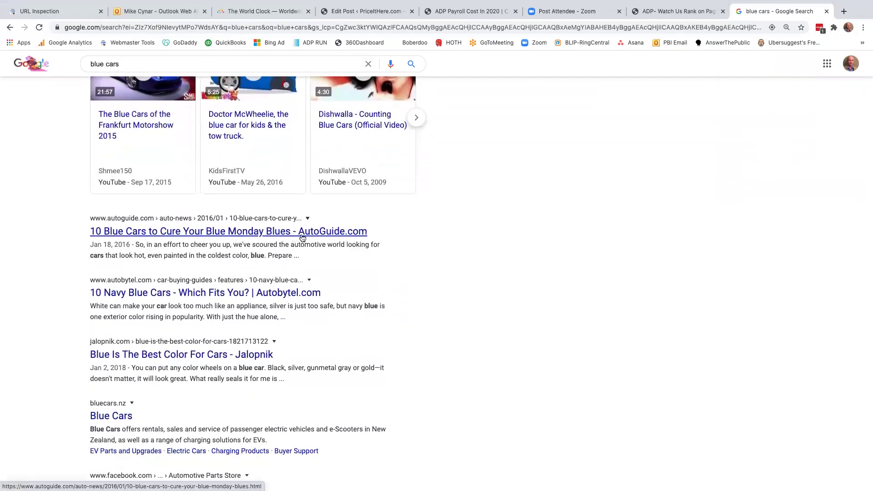
scroll(303, 239, down, 2)
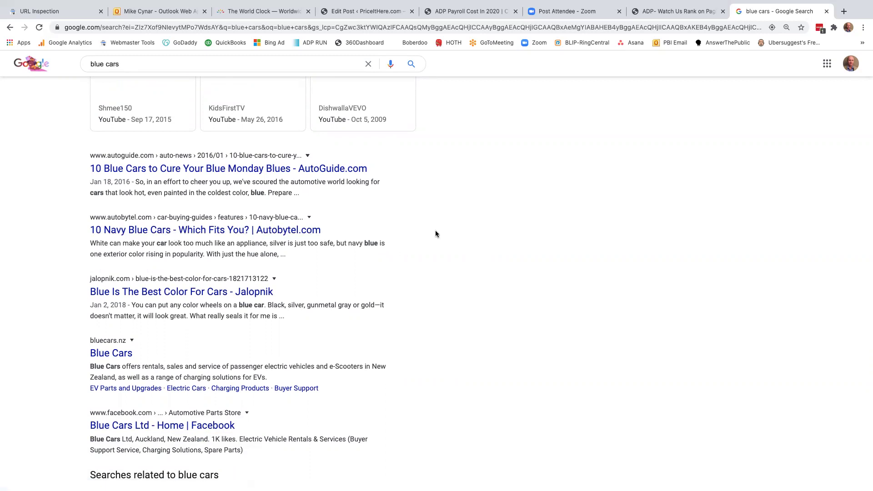
click(41, 11)
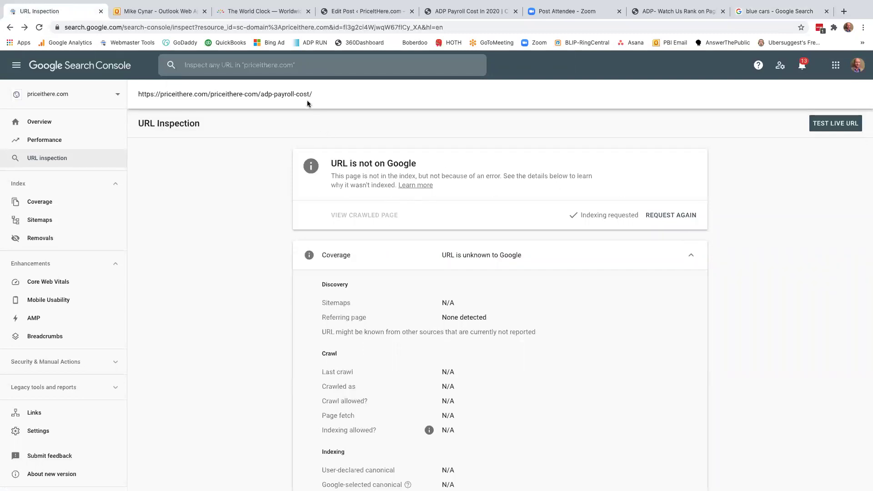
drag(330, 96, 152, 93)
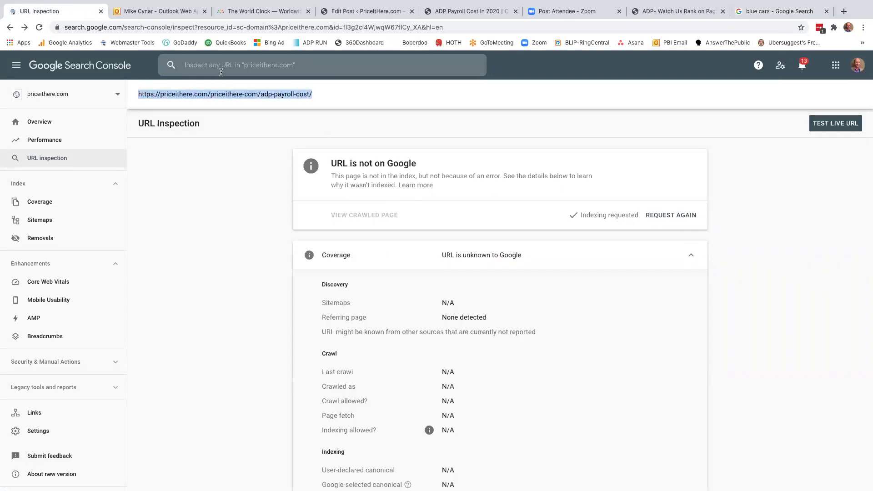
click(221, 72)
click(220, 90)
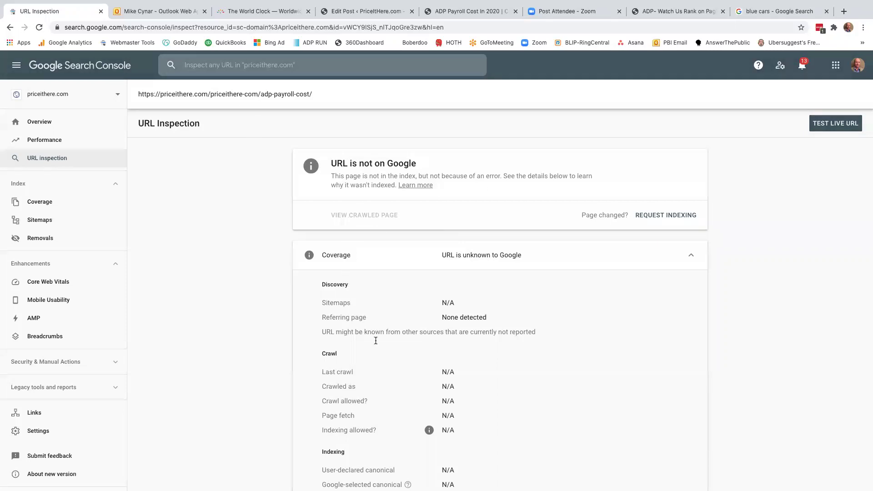
Step: Return to the Google results tab and search for "ADP Payroll Cost In 2020"
click(778, 12)
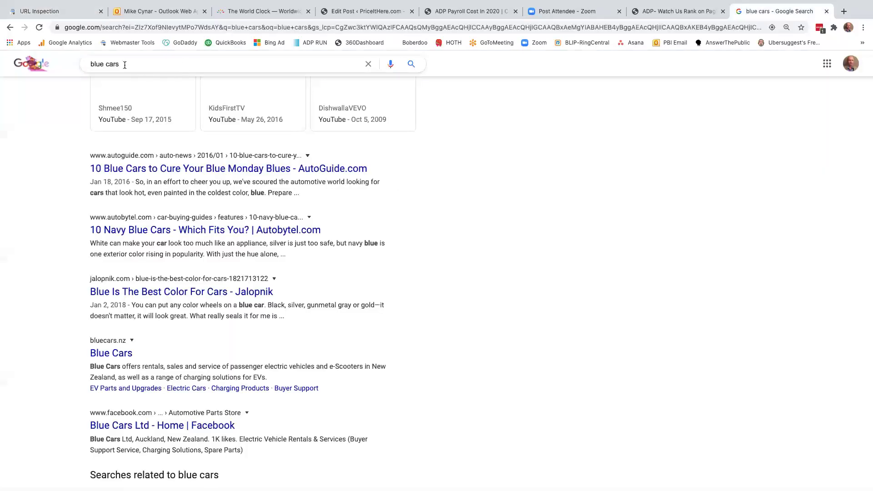
click(124, 65)
triple_click(124, 64)
text(ADP Payroll Cost In 2020)
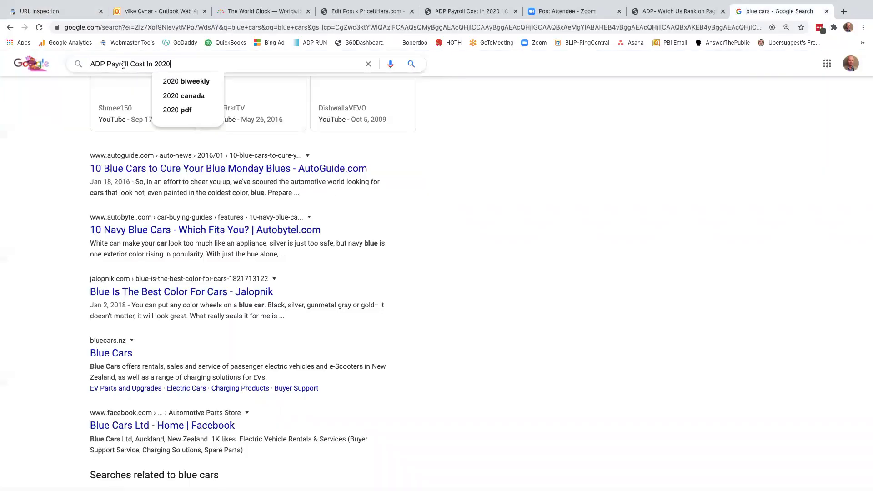
key(Return)
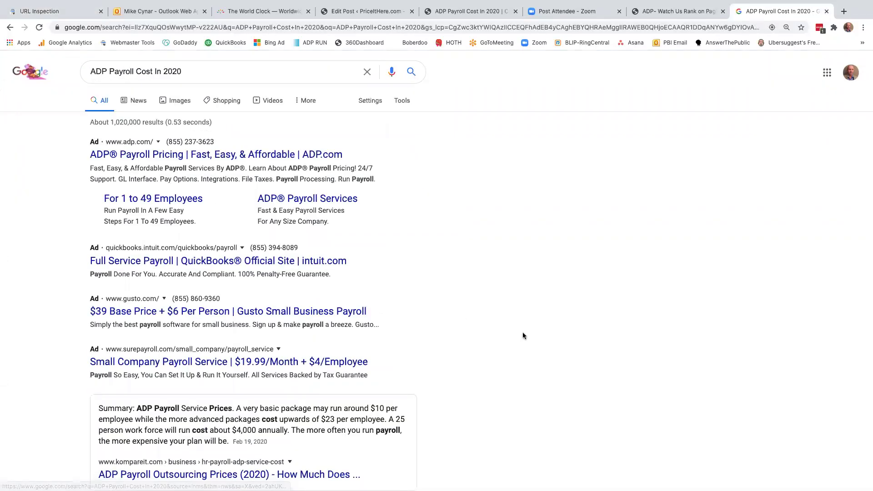
Step: Look through the Google results for "ADP Payroll Cost In 2020" to find the priceithere.com listing among the organic results
scroll(520, 315, down, 3)
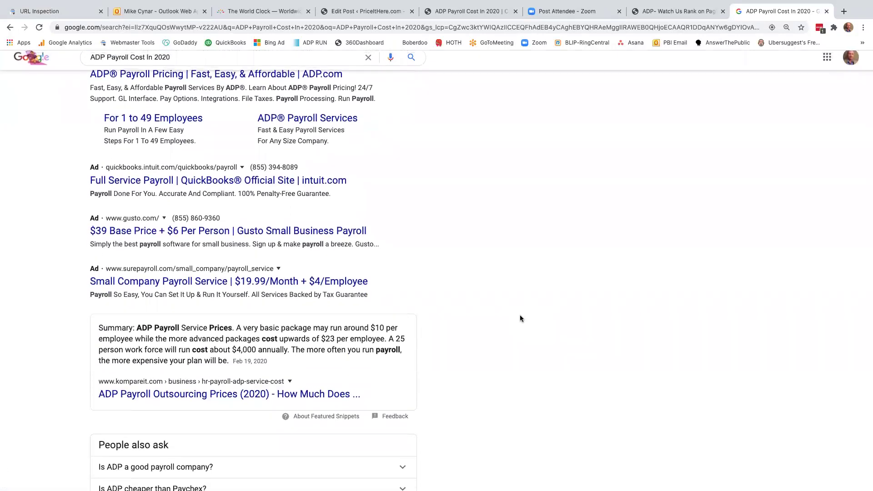
scroll(521, 319, down, 3)
scroll(520, 318, down, 2)
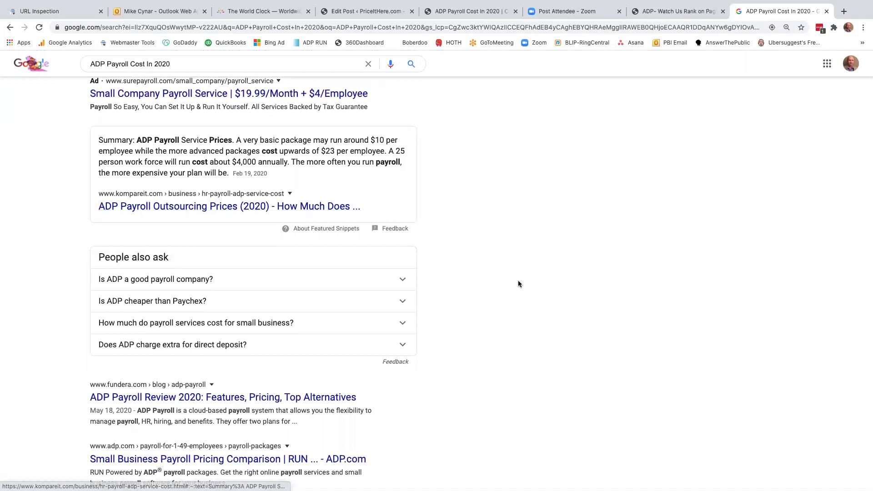
scroll(517, 280, down, 2)
scroll(136, 321, down, 2)
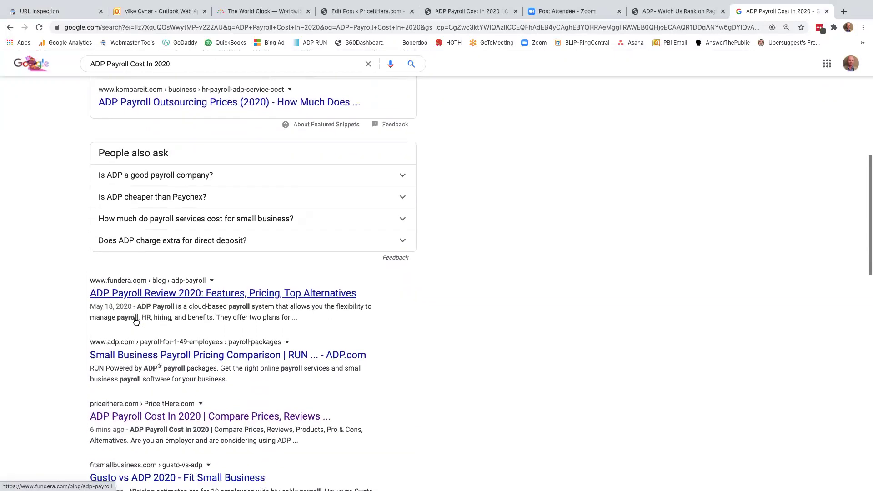
scroll(452, 332, down, 1)
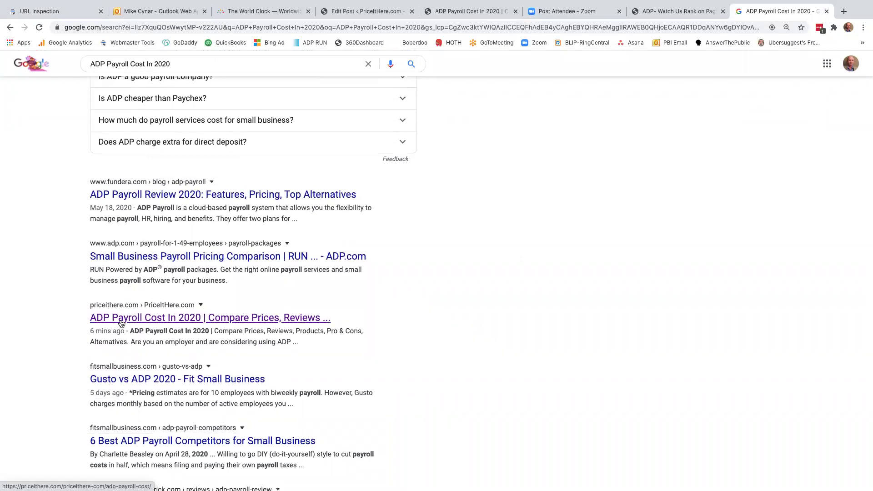
scroll(460, 331, down, 2)
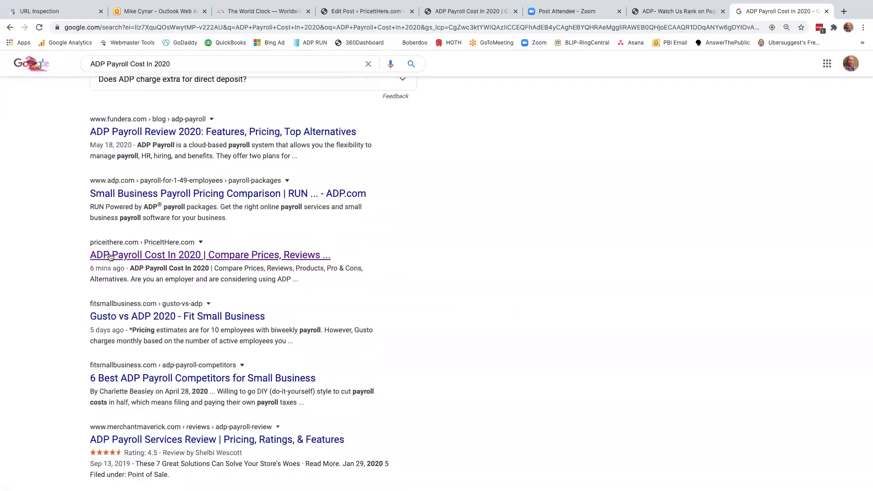
Step: Open the priceithere.com listing from the results and review the post's content down through the ADP Services section
click(117, 256)
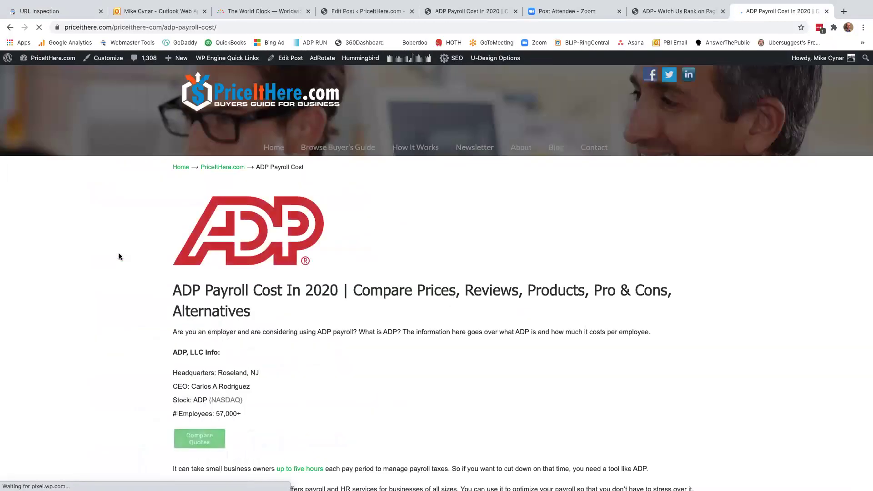
scroll(118, 257, down, 1)
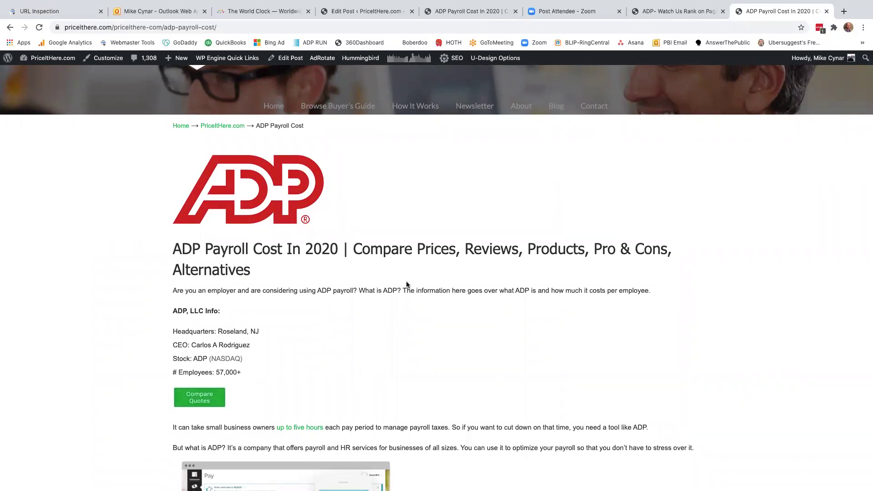
scroll(406, 284, down, 3)
scroll(406, 284, up, 2)
scroll(406, 285, down, 5)
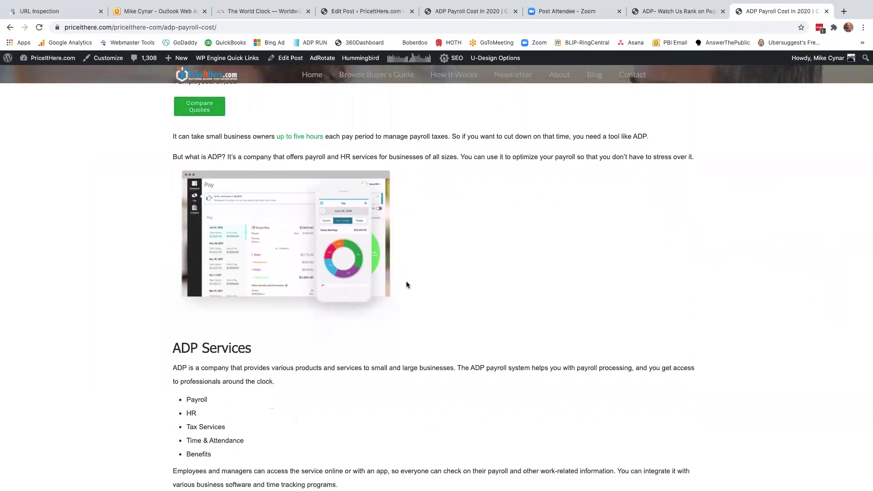
scroll(406, 284, down, 5)
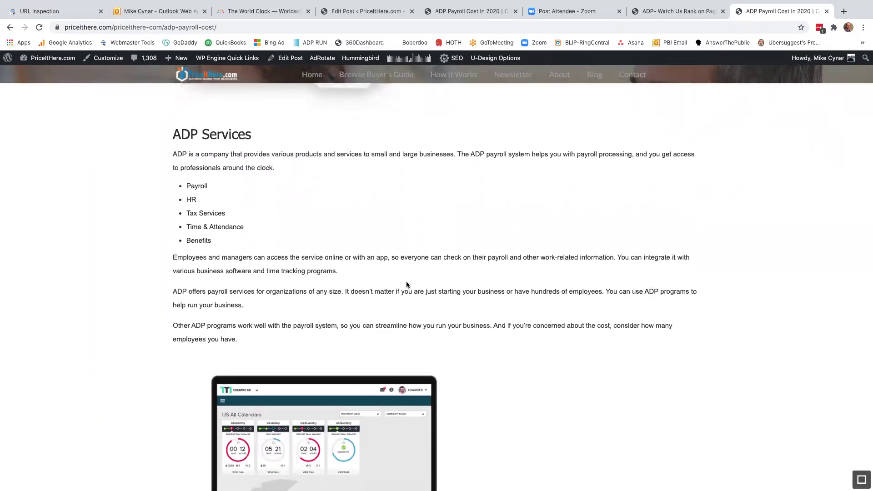
Step: Go back to the Google results and compare the priceithere.com listing's position with the surrounding organic listings
click(10, 27)
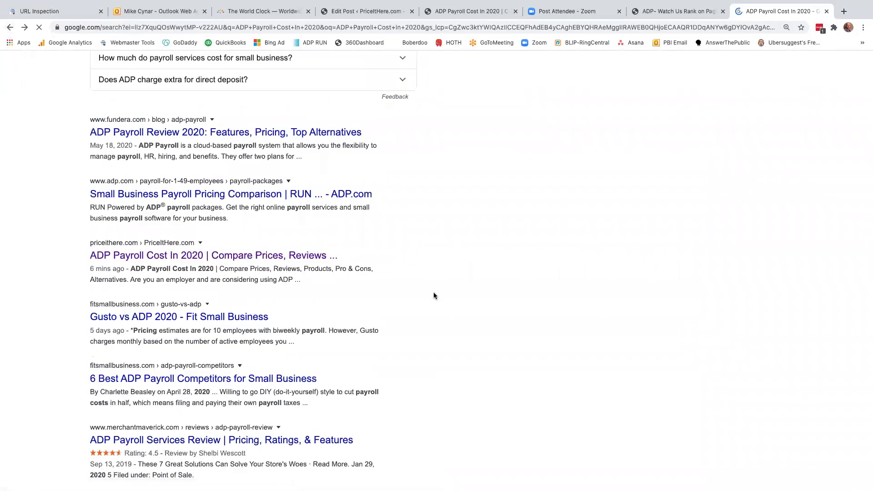
scroll(433, 296, up, 2)
scroll(433, 296, down, 3)
scroll(434, 296, down, 2)
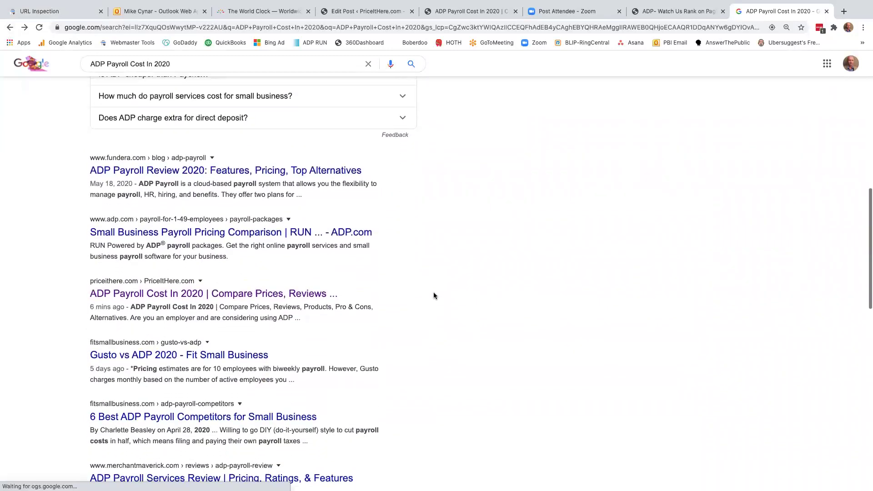
Step: Reopen the priceithere.com ADP Payroll Cost post, and switch to the "ADP- Watch Us Rank on Page 1 of Google" image
click(189, 267)
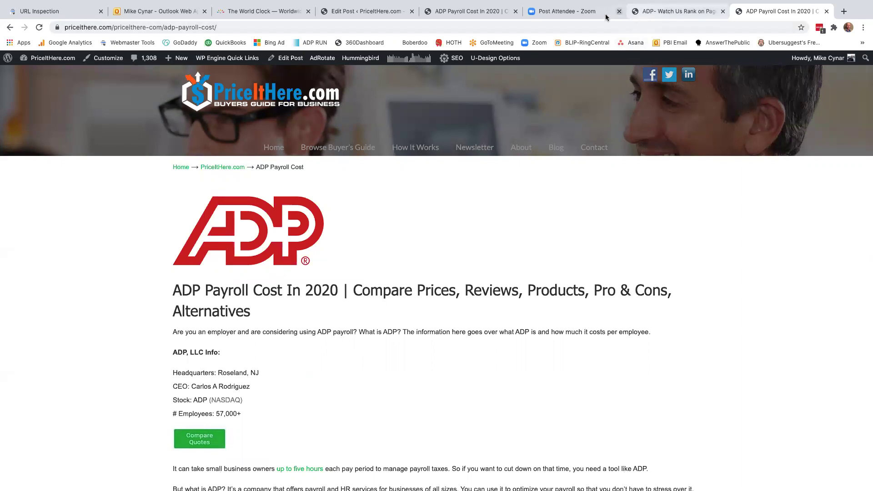
click(664, 12)
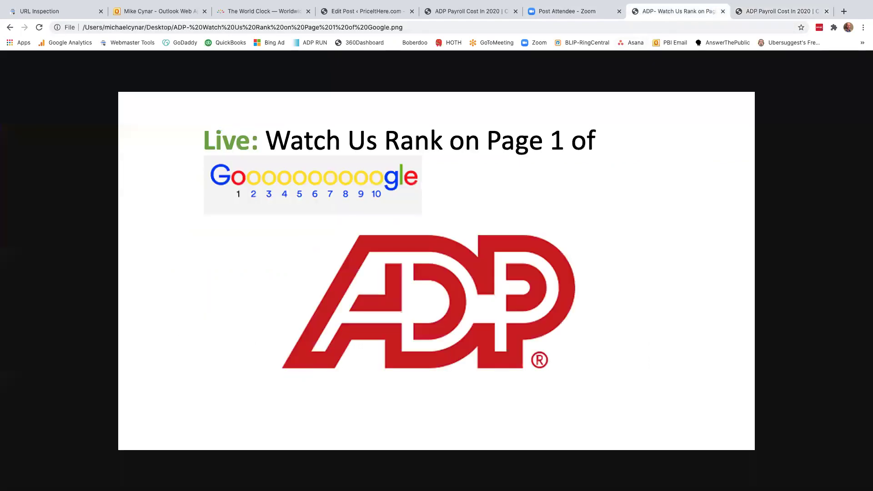